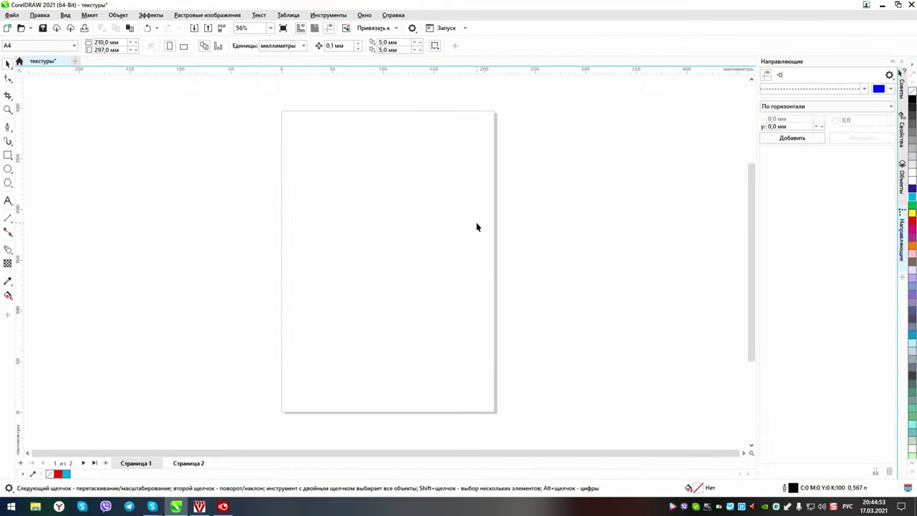
Step: Place a vertical guideline at x = 100 mm and add a second vertical guideline at x = 140 mm
{"action": "left_click_drag", "start_coordinate": [16, 230], "coordinate": [384, 229]}
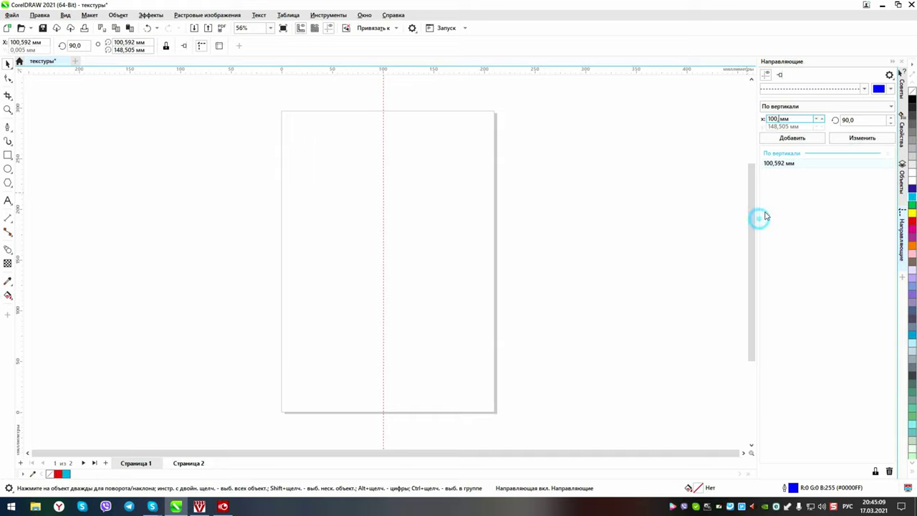
{"action": "left_click", "coordinate": [863, 138]}
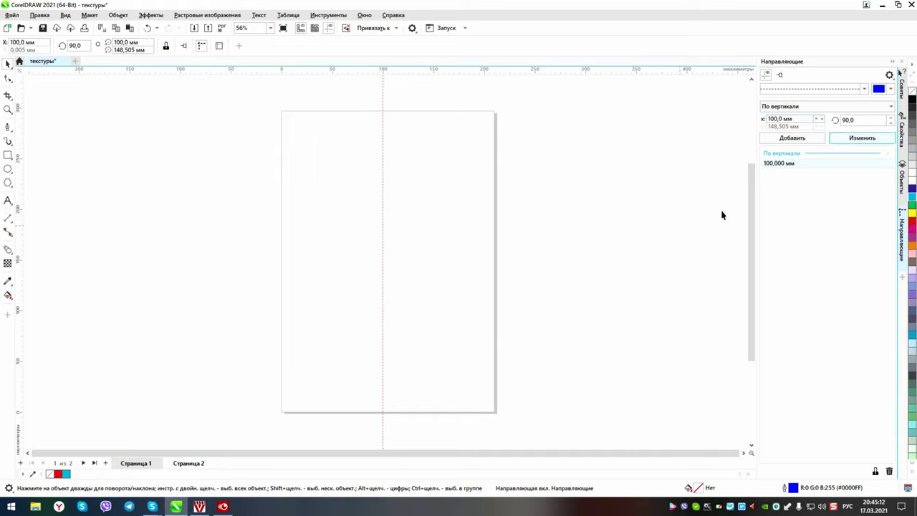
{"action": "left_click", "coordinate": [774, 119]}
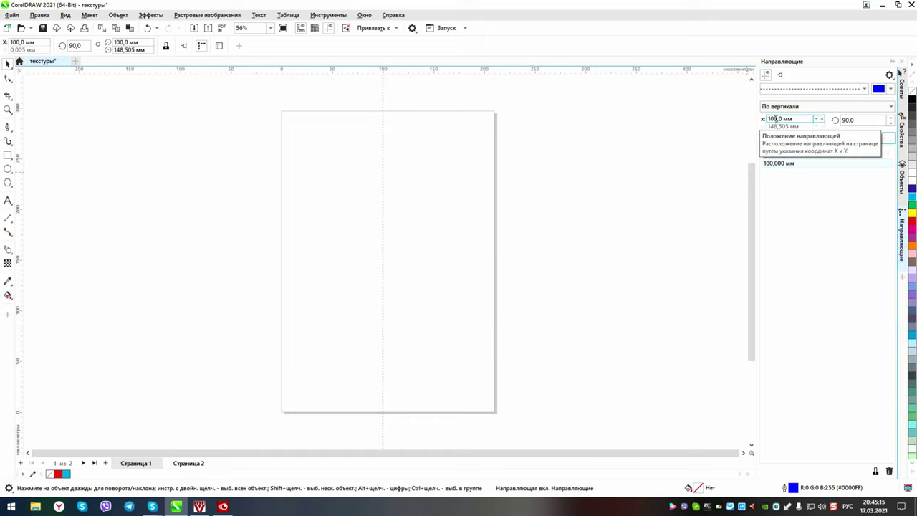
{"action": "double_click", "coordinate": [773, 119]}
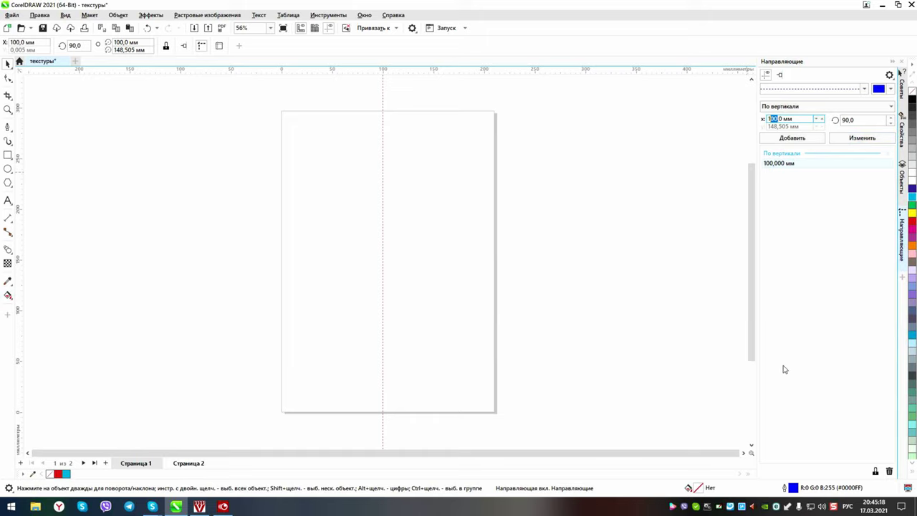
{"action": "type", "text": "140"}
{"action": "left_click", "coordinate": [798, 138]}
Step: Add three more vertical guidelines at x = 120 mm, 60 mm and 80 mm
{"action": "double_click", "coordinate": [778, 119]}
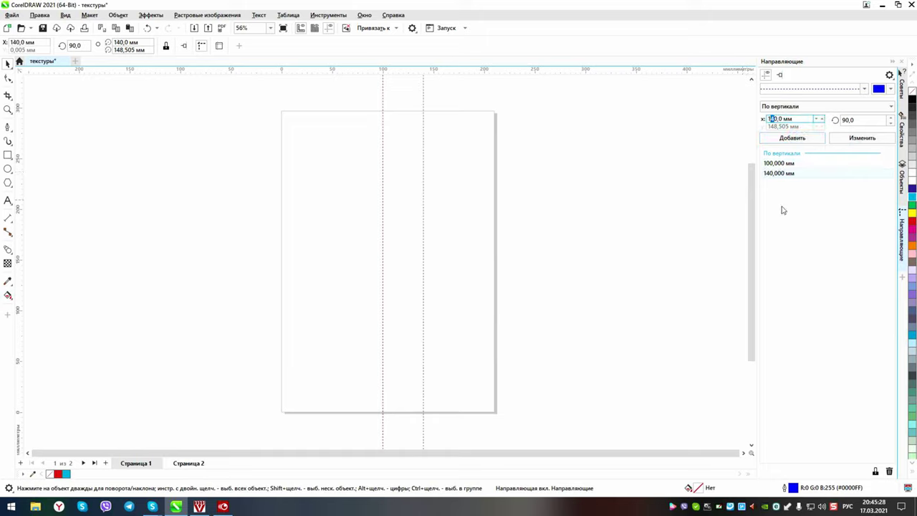
{"action": "type", "text": "120"}
{"action": "left_click", "coordinate": [793, 138]}
{"action": "left_click", "coordinate": [780, 119]}
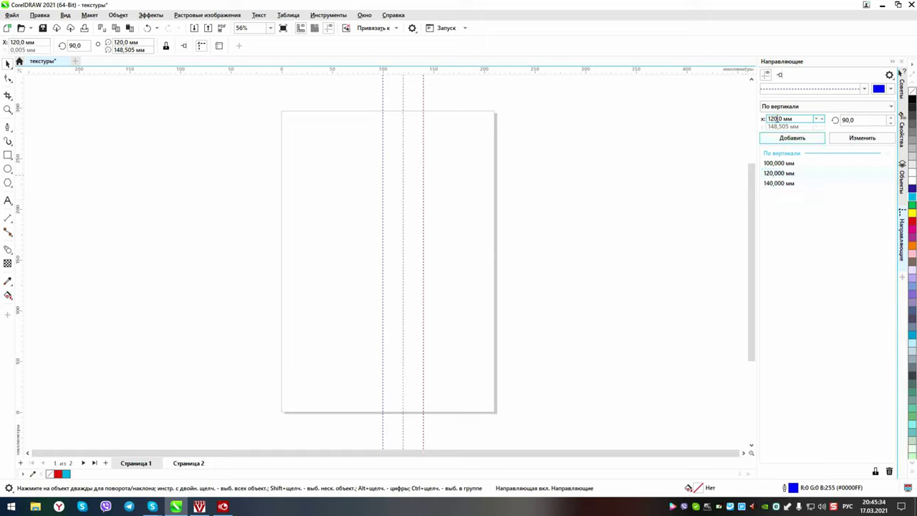
{"action": "double_click", "coordinate": [777, 119]}
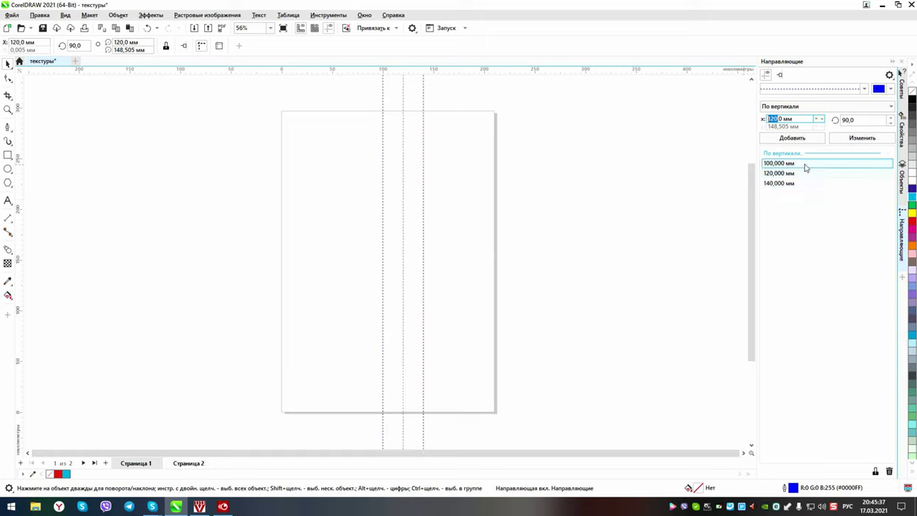
{"action": "type", "text": "60"}
{"action": "left_click", "coordinate": [792, 137]}
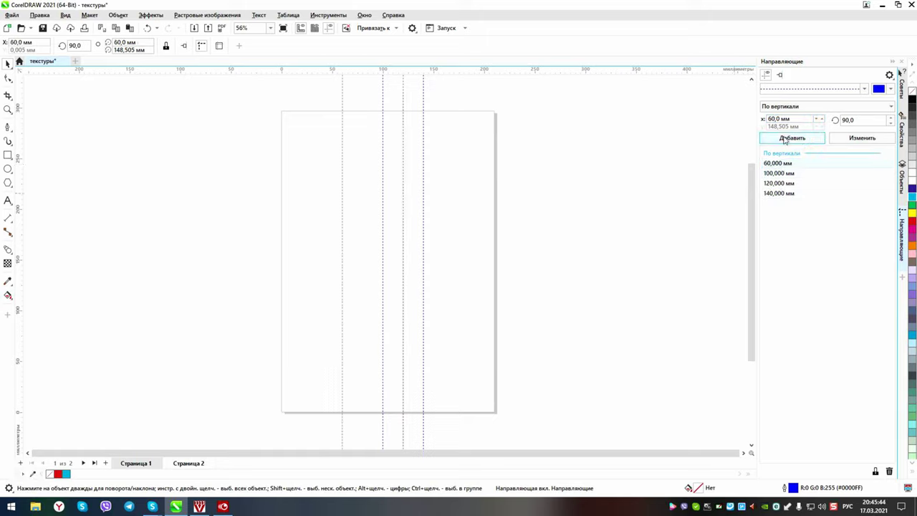
{"action": "left_click_drag", "start_coordinate": [768, 119], "coordinate": [773, 119]}
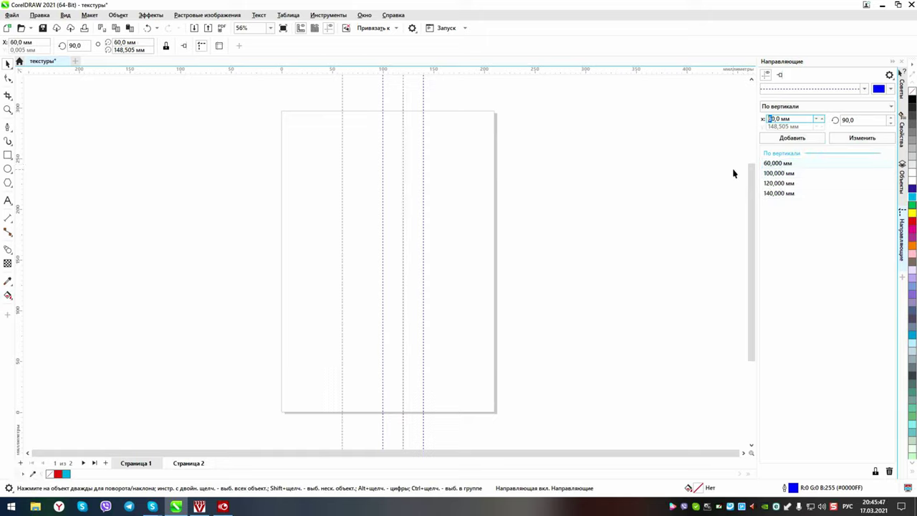
{"action": "type", "text": "8"}
{"action": "left_click", "coordinate": [790, 138]}
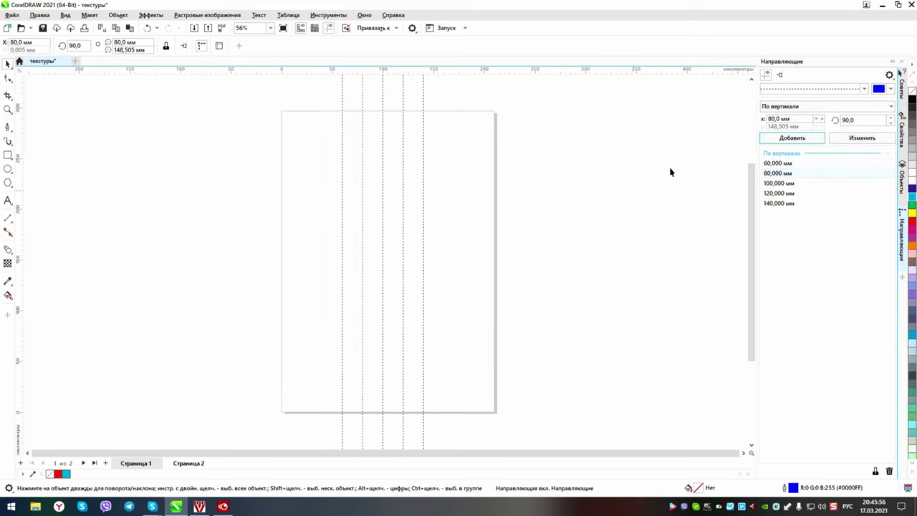
Step: Add a slanted guideline at 135° and move it off the page to about x 315 mm, y 214 mm
{"action": "double_click", "coordinate": [847, 120]}
{"action": "type", "text": "135"}
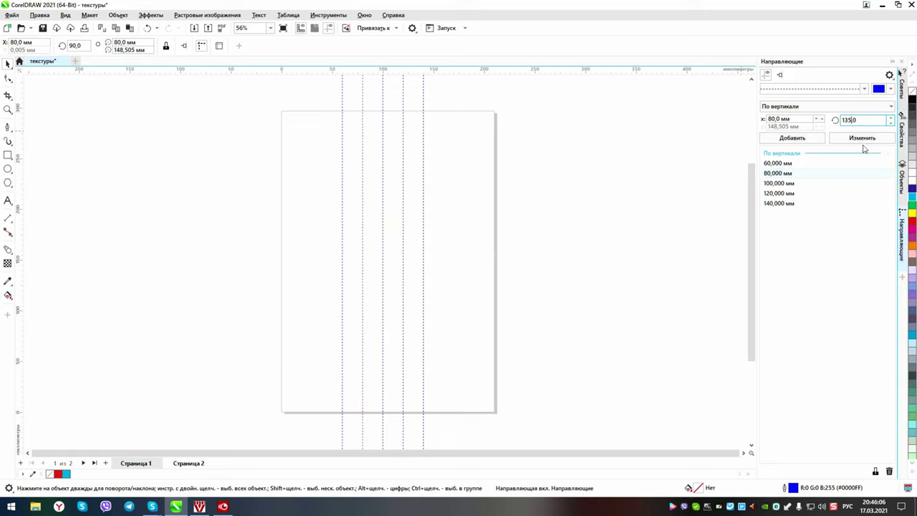
{"action": "left_click", "coordinate": [810, 141]}
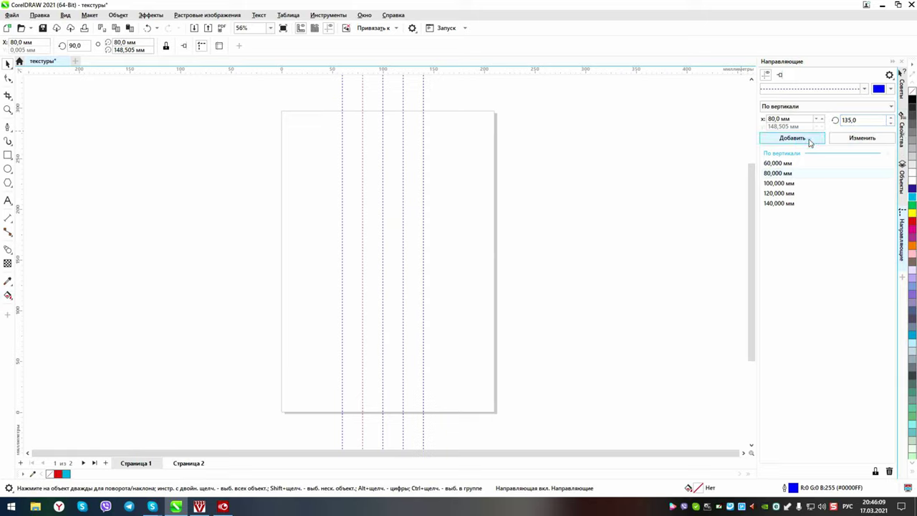
{"action": "left_click_drag", "start_coordinate": [441, 339], "coordinate": [591, 190]}
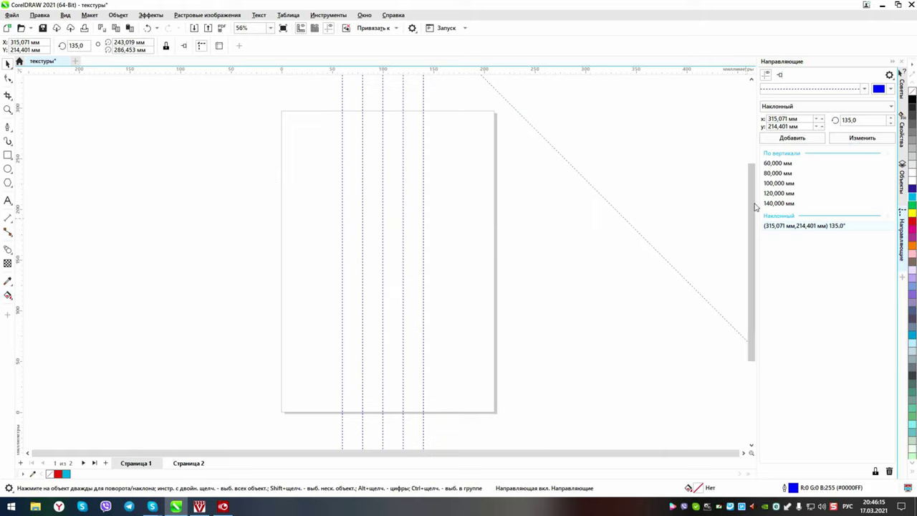
Step: Add a slanted guideline at 18° and raise it to about y = 133 mm across the vertical guidelines
{"action": "double_click", "coordinate": [848, 120]}
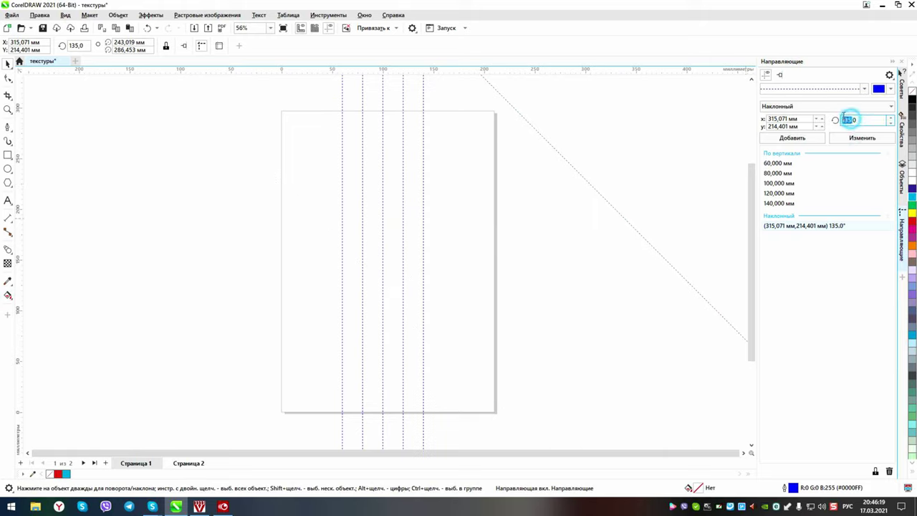
{"action": "type", "text": "18"}
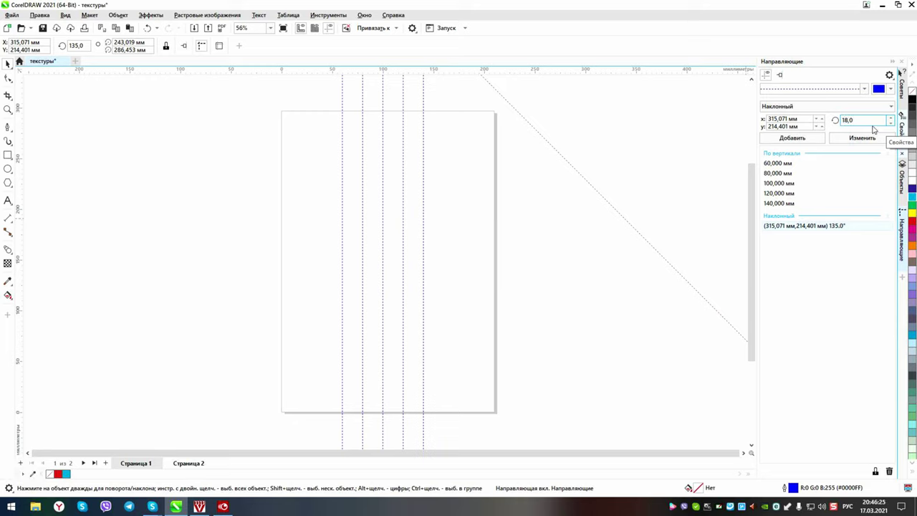
{"action": "left_click", "coordinate": [803, 139]}
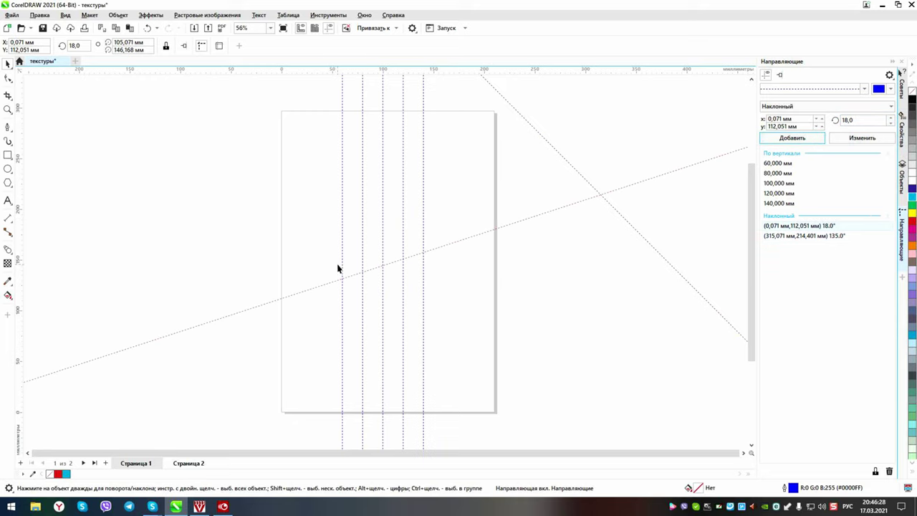
{"action": "left_click_drag", "start_coordinate": [273, 302], "coordinate": [279, 279]}
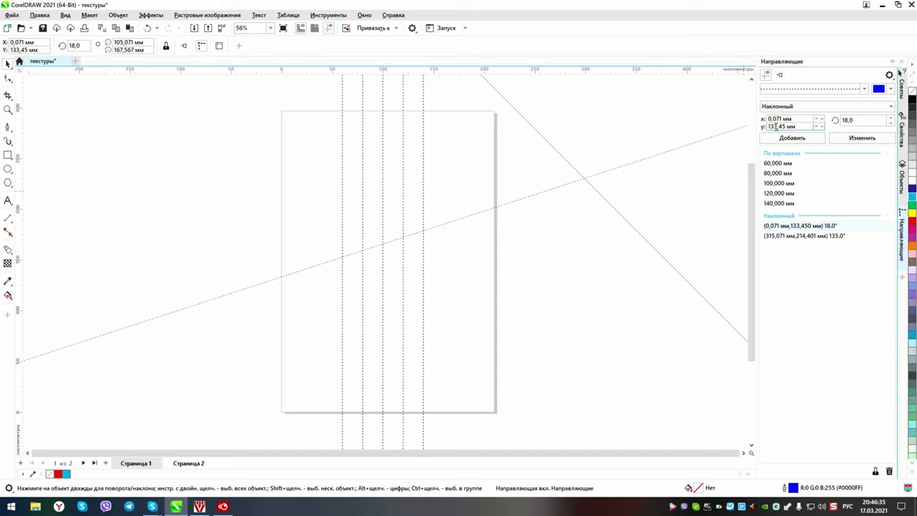
Step: Add two parallel 18° guidelines above the first one, at y = 143.45 mm and y = 153.45 mm
{"action": "left_click_drag", "start_coordinate": [774, 126], "coordinate": [768, 126]}
{"action": "type", "text": "14"}
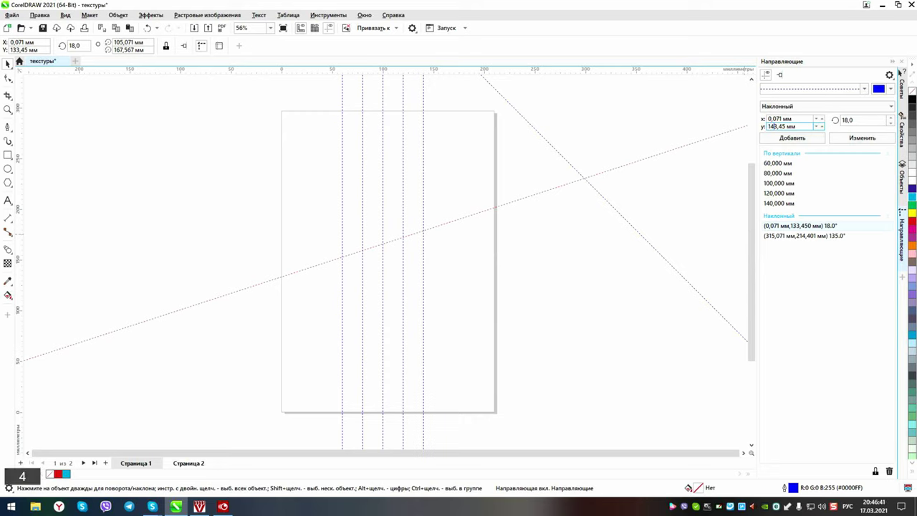
{"action": "left_click", "coordinate": [807, 138]}
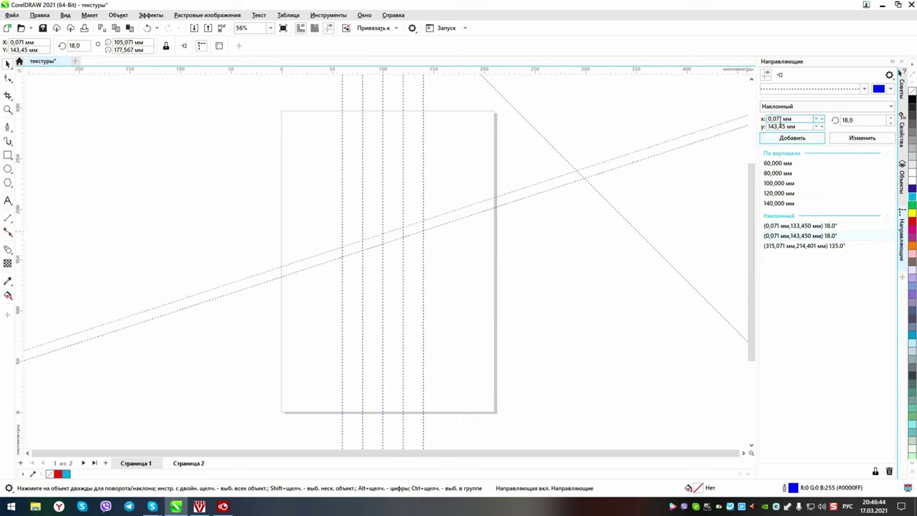
{"action": "left_click_drag", "start_coordinate": [776, 126], "coordinate": [768, 126]}
{"action": "type", "text": "15"}
{"action": "left_click", "coordinate": [786, 139]}
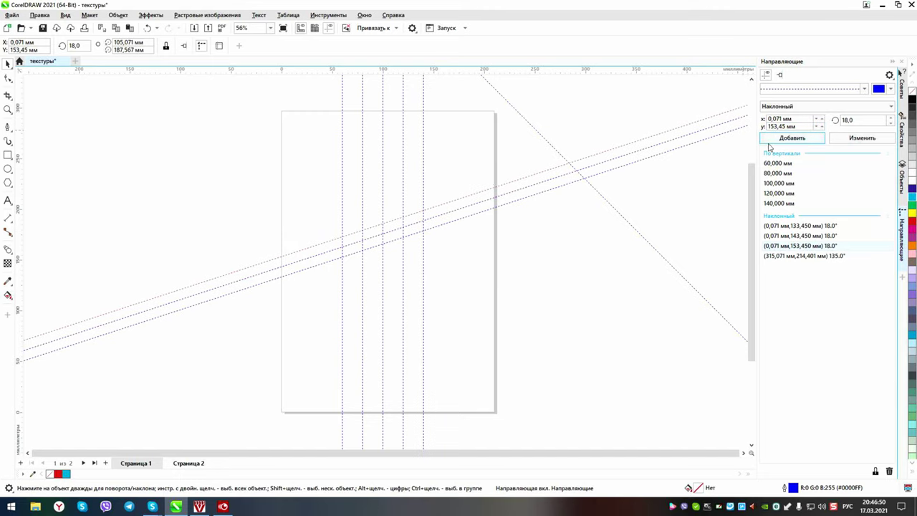
Step: Draw an open five-node zigzag with the Pen tool through the guideline intersections, from the 60 mm to the 140 mm vertical guideline
{"action": "scroll", "coordinate": [380, 255], "scroll_direction": "up", "scroll_amount": 3}
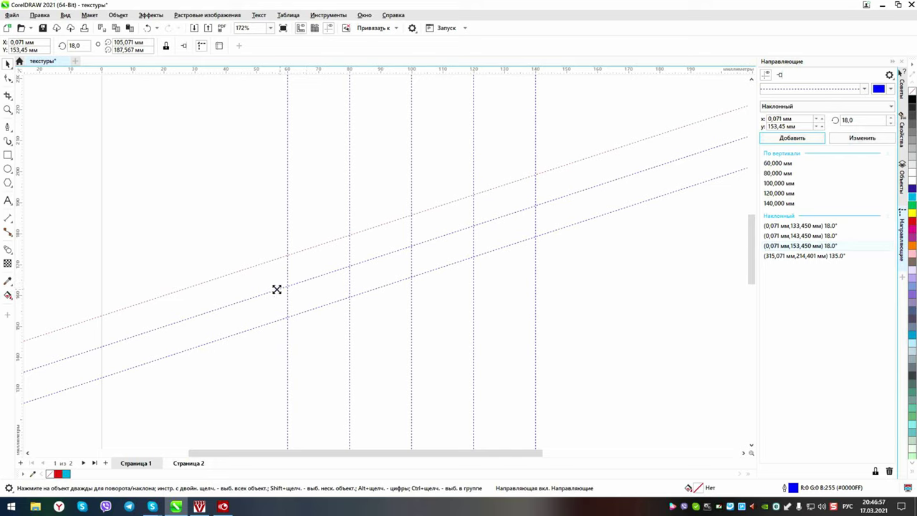
{"action": "left_click", "coordinate": [8, 127]}
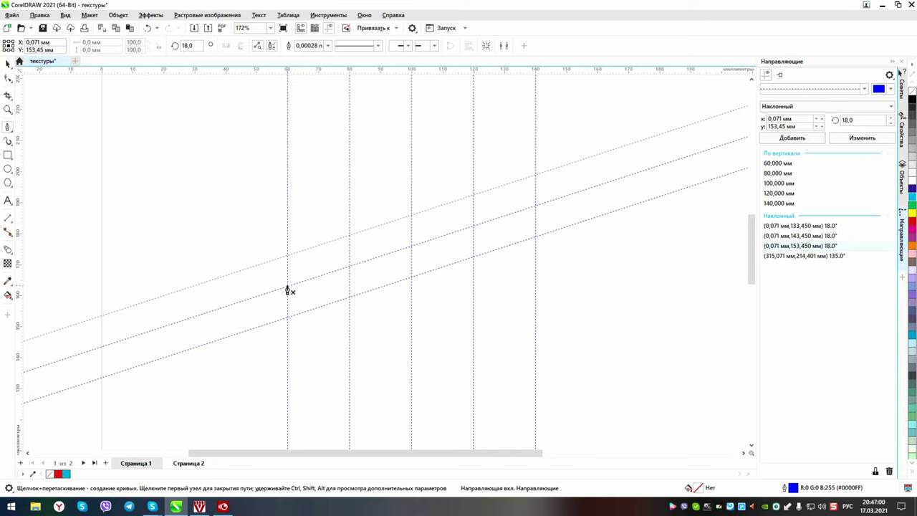
{"action": "left_click", "coordinate": [287, 286]}
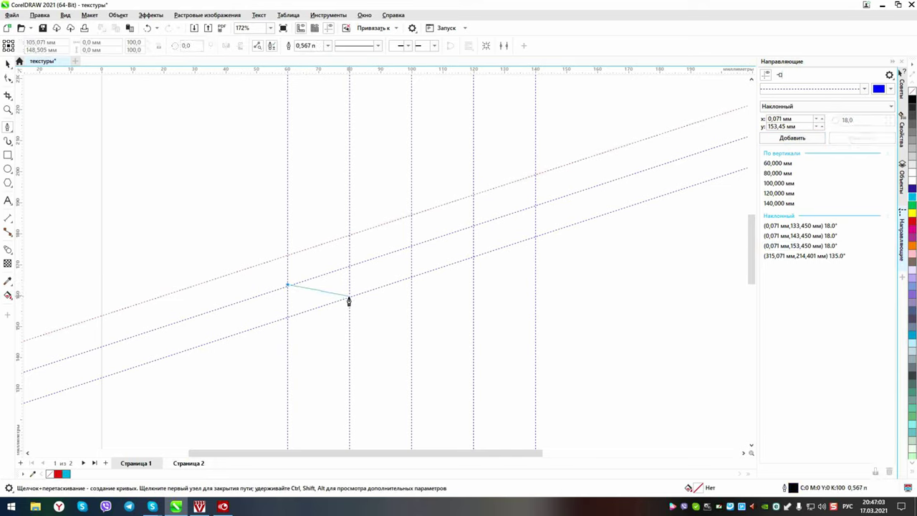
{"action": "left_click", "coordinate": [349, 298]}
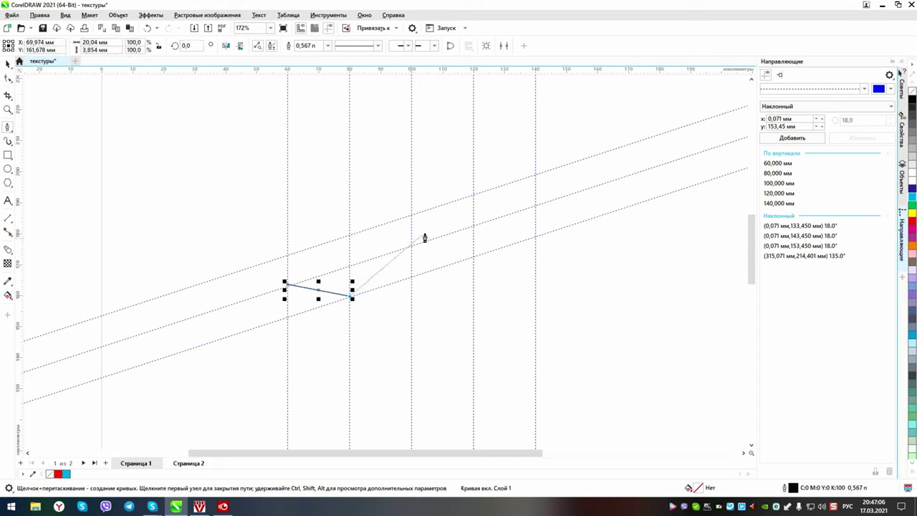
{"action": "left_click", "coordinate": [414, 244]}
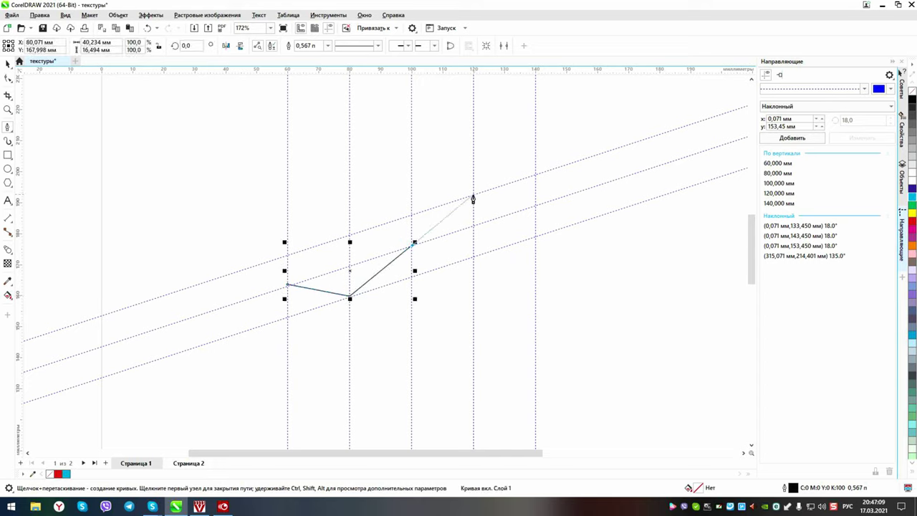
{"action": "left_click", "coordinate": [474, 193]}
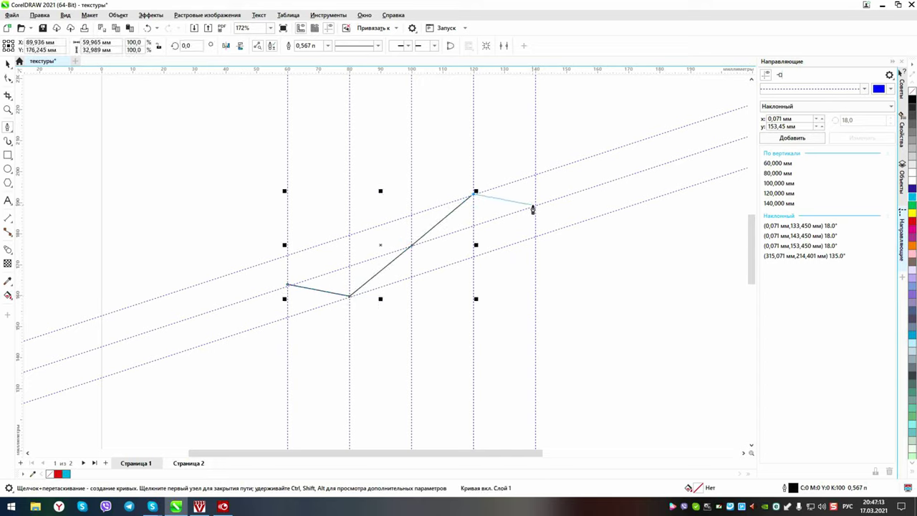
{"action": "left_click", "coordinate": [535, 207]}
{"action": "left_click", "coordinate": [534, 207]}
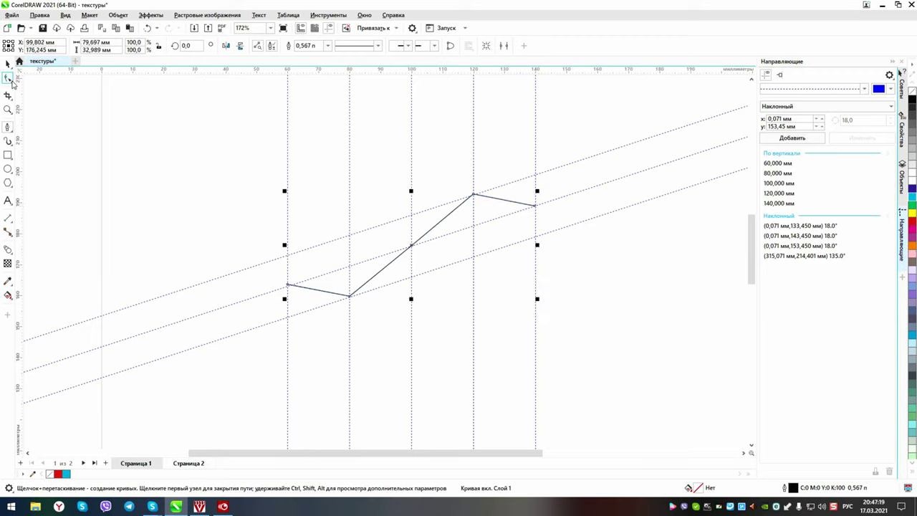
Step: Convert all zigzag segments to curves with symmetrical nodes and delete the middle node on the 100 mm guideline
{"action": "left_click", "coordinate": [8, 78]}
{"action": "left_click_drag", "start_coordinate": [248, 155], "coordinate": [513, 425]}
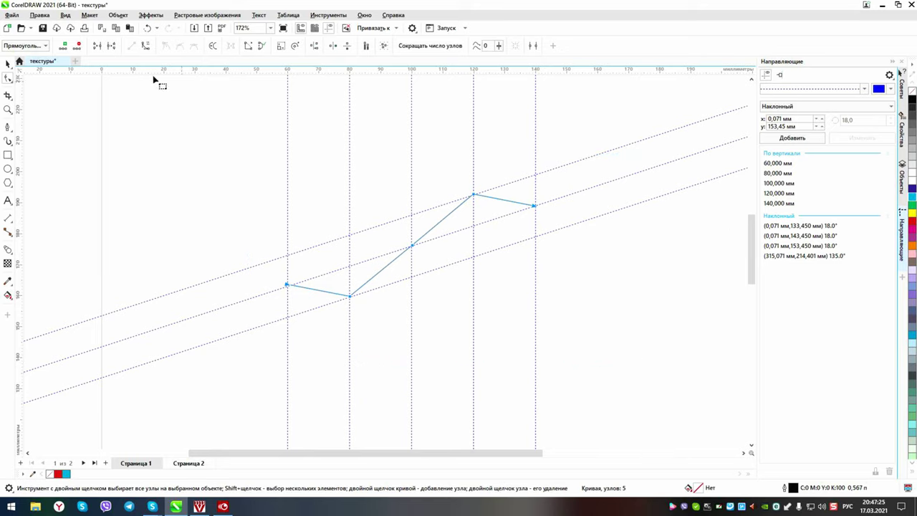
{"action": "left_click", "coordinate": [146, 46]}
{"action": "left_click", "coordinate": [192, 46]}
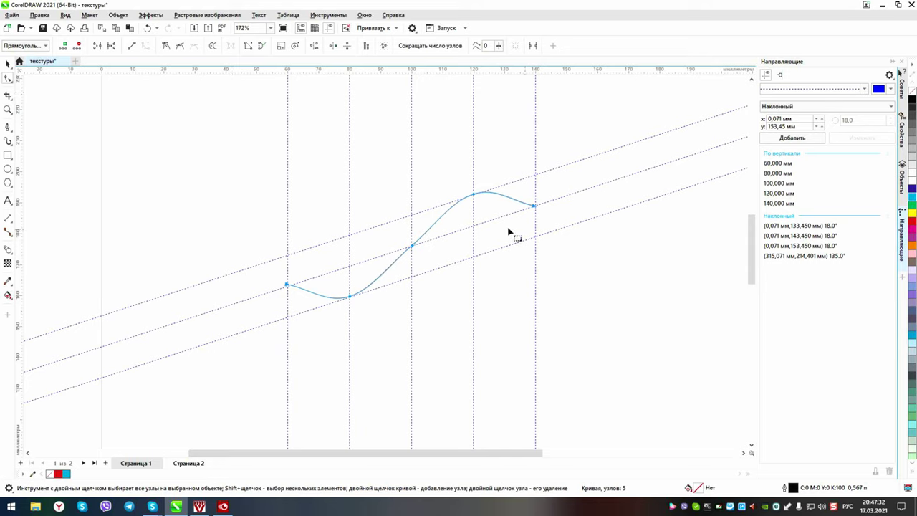
{"action": "left_click", "coordinate": [413, 248]}
{"action": "left_click", "coordinate": [78, 45]}
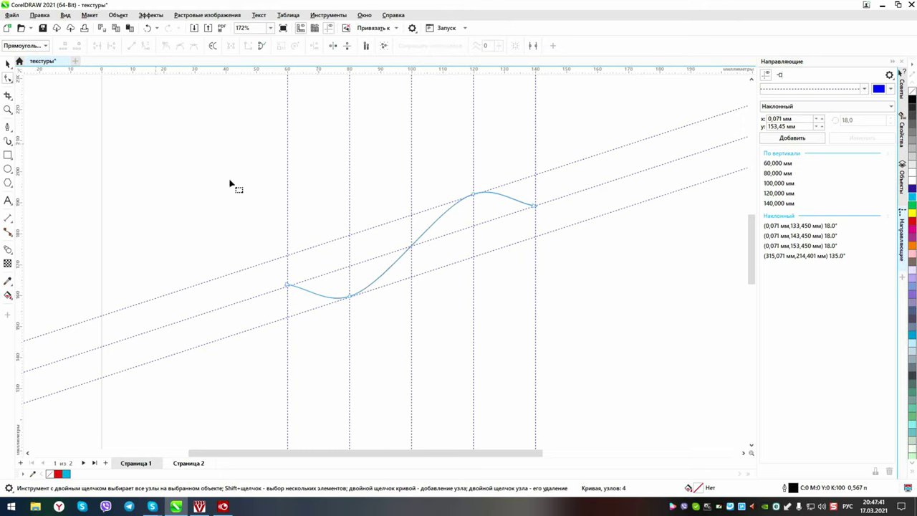
Step: Adjust the end node handles of the wavy curve slightly to refine the bends at its 60 mm and 140 mm ends
{"action": "scroll", "coordinate": [434, 246], "scroll_direction": "up", "scroll_amount": 1}
{"action": "left_click", "coordinate": [470, 259]}
{"action": "mouse_move", "coordinate": [450, 255]}
{"action": "left_mouse_down"}
{"action": "mouse_move", "coordinate": [440, 254]}
{"action": "mouse_move", "coordinate": [450, 256]}
{"action": "left_mouse_up"}
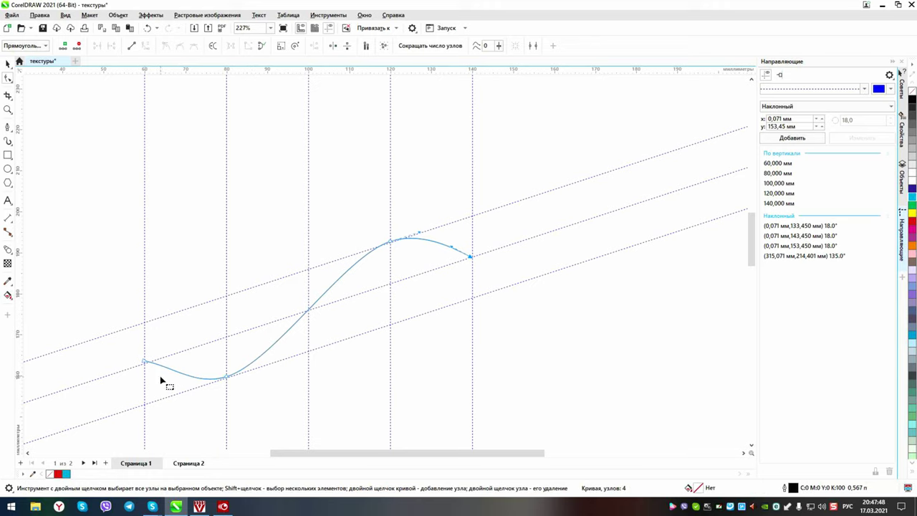
{"action": "left_click", "coordinate": [144, 363]}
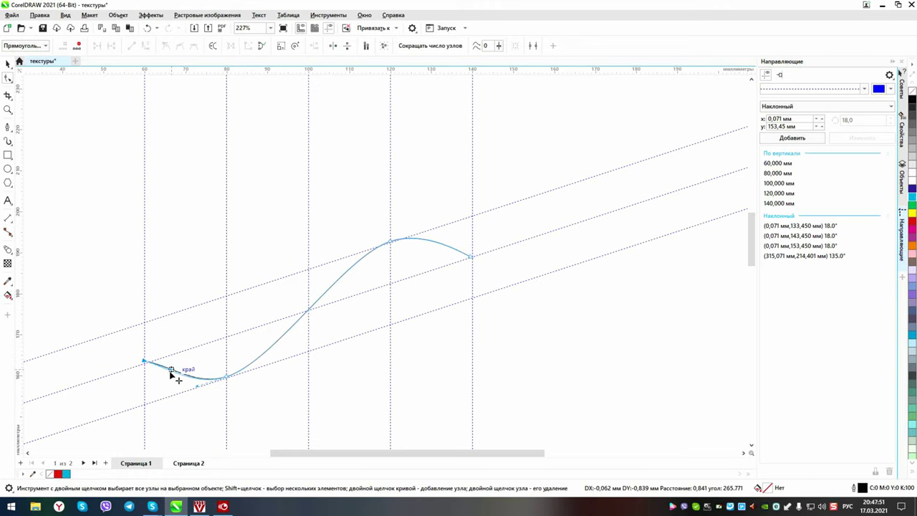
{"action": "scroll", "coordinate": [153, 371], "scroll_direction": "up", "scroll_amount": 1}
{"action": "left_click_drag", "start_coordinate": [377, 262], "coordinate": [378, 266]}
{"action": "left_click", "coordinate": [503, 286]}
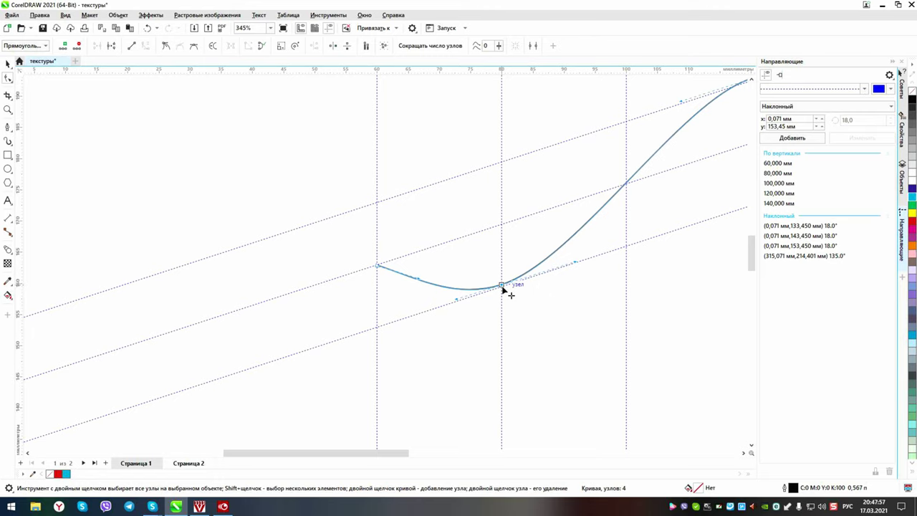
{"action": "left_click_drag", "start_coordinate": [504, 286], "coordinate": [394, 274]}
{"action": "scroll", "coordinate": [387, 263], "scroll_direction": "up", "scroll_amount": 1}
{"action": "scroll", "coordinate": [452, 227], "scroll_direction": "down", "scroll_amount": 1}
{"action": "scroll", "coordinate": [364, 280], "scroll_direction": "down", "scroll_amount": 1}
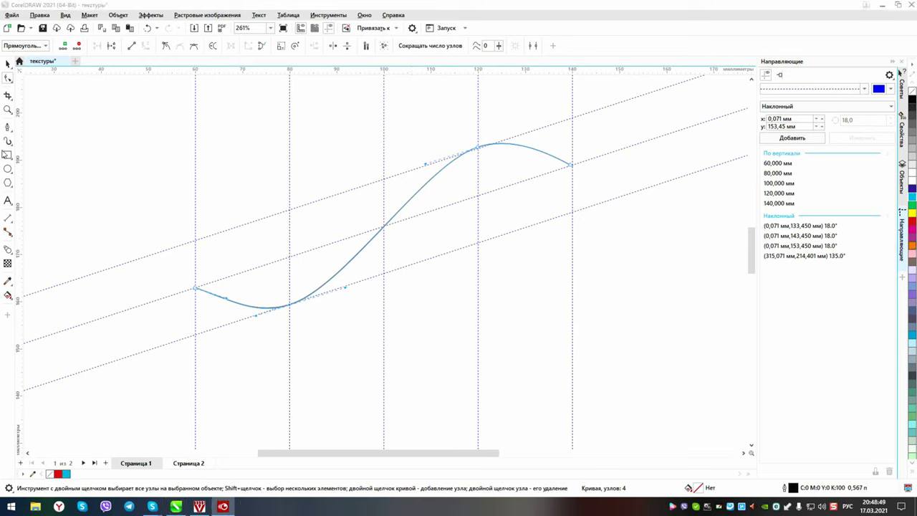
Step: Apply the Artistic Media preset stroke tapered at both ends to the wavy curve, with a stroke width of 3.0 mm
{"action": "left_click", "coordinate": [8, 141]}
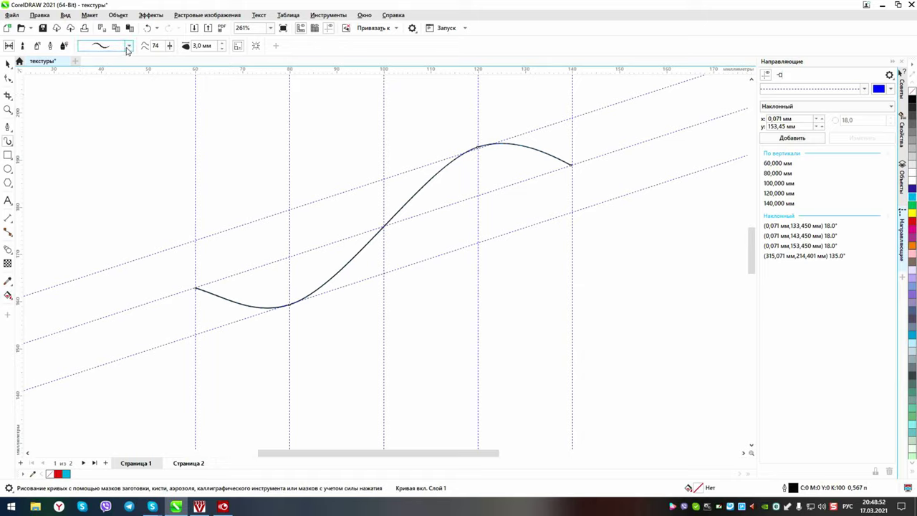
{"action": "left_click", "coordinate": [130, 49]}
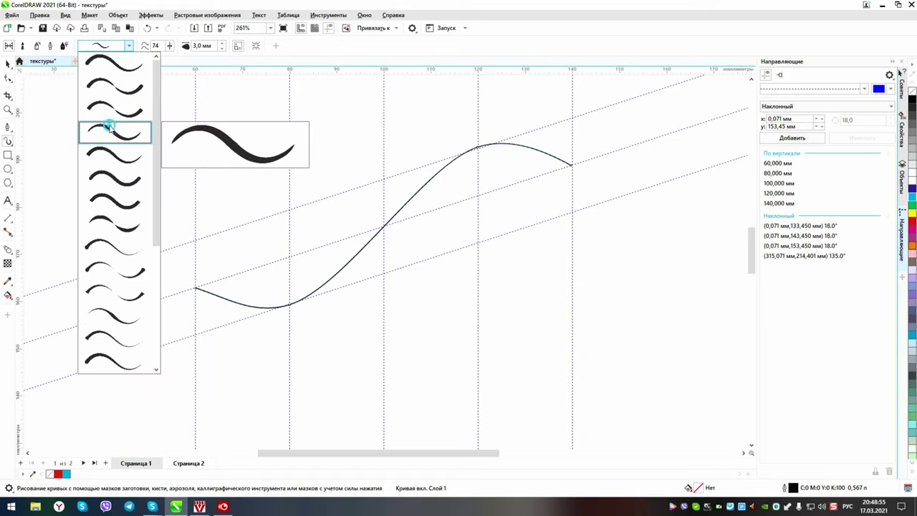
{"action": "left_click", "coordinate": [111, 129]}
{"action": "left_click", "coordinate": [222, 50]}
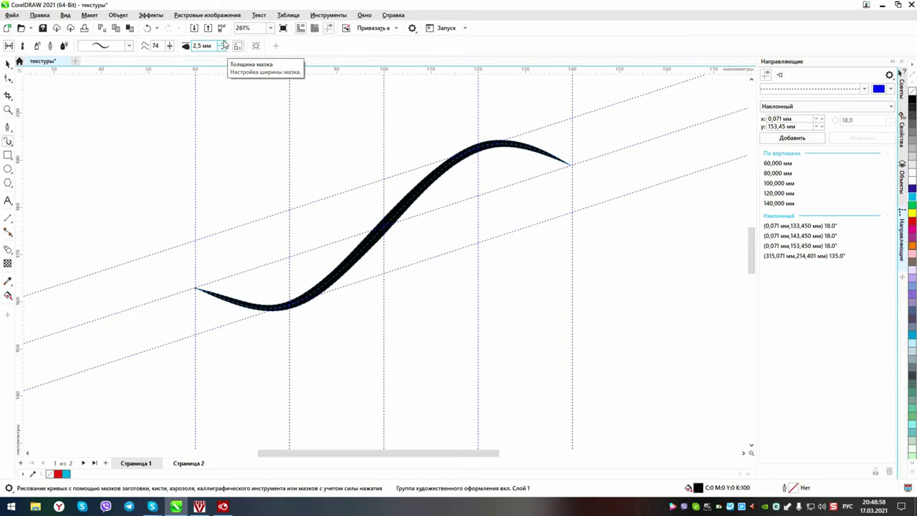
{"action": "left_click", "coordinate": [224, 43]}
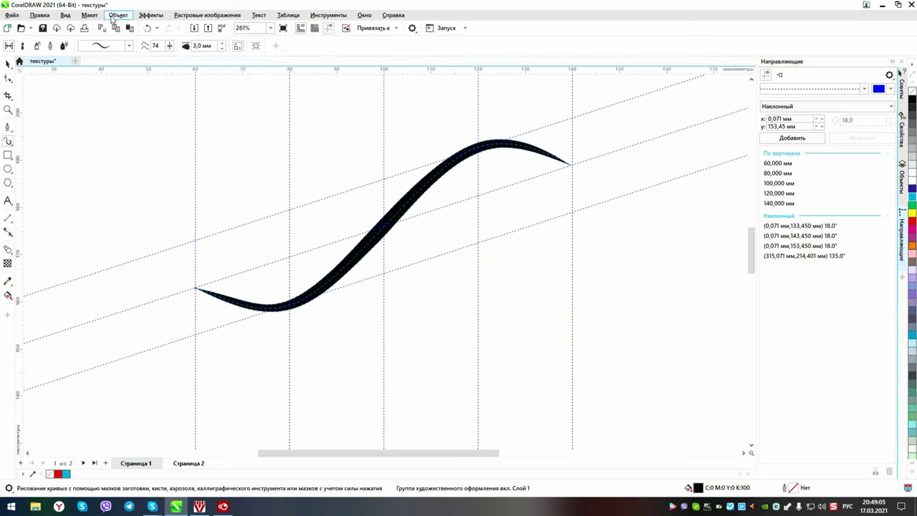
Step: Break the artistic media group apart and remove the original centre curve from the filled stroke
{"action": "left_click", "coordinate": [118, 15]}
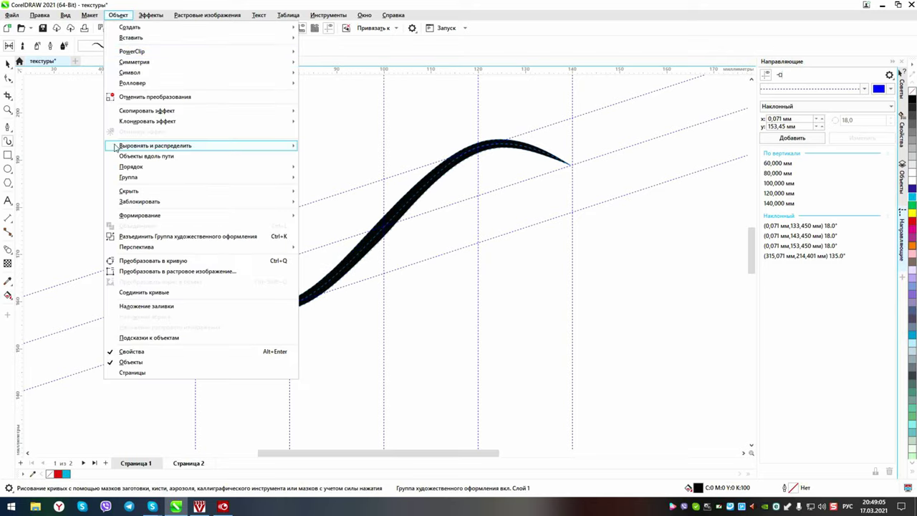
{"action": "left_click", "coordinate": [125, 235]}
{"action": "left_click", "coordinate": [8, 63]}
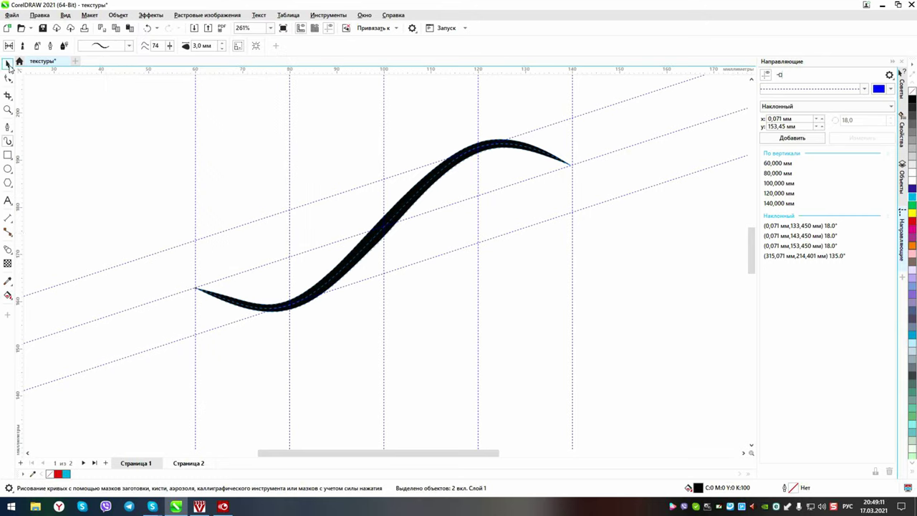
{"action": "left_click", "coordinate": [403, 221]}
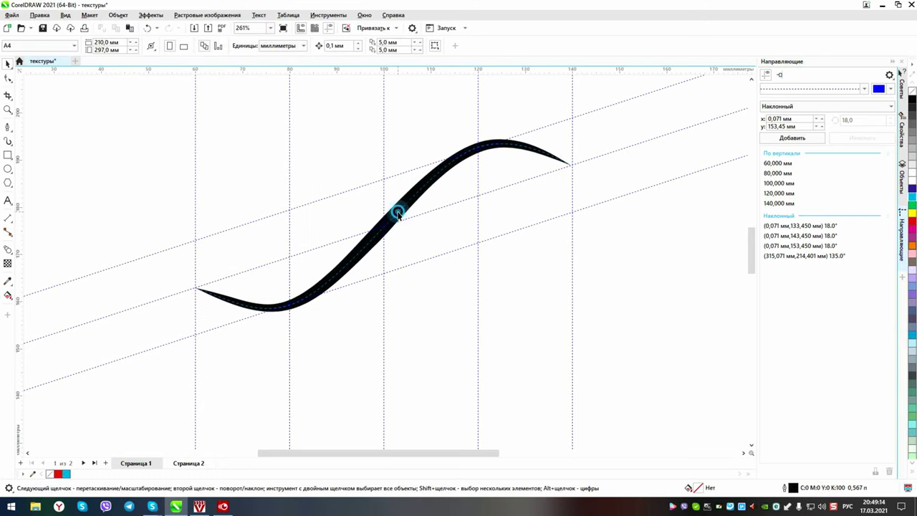
{"action": "left_click", "coordinate": [394, 208]}
{"action": "left_click", "coordinate": [386, 233]}
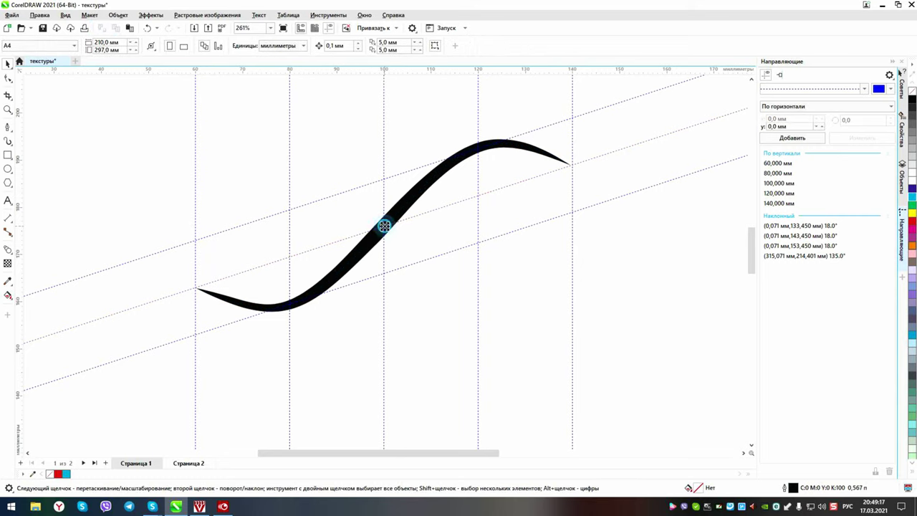
{"action": "left_click", "coordinate": [386, 233]}
Step: Reshape the filled stroke's upper edge with the Shape tool, moving nodes and handles to thicken its lower-left bend and middle
{"action": "left_click", "coordinate": [8, 95]}
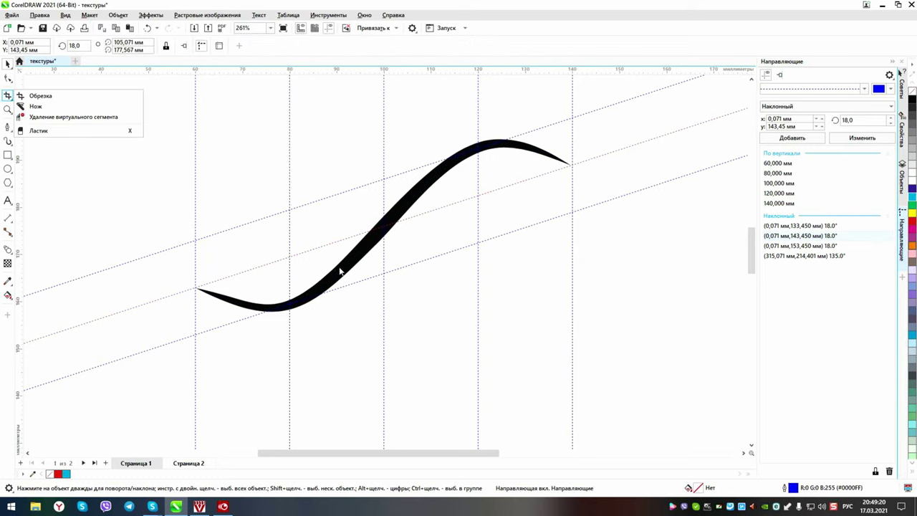
{"action": "left_click", "coordinate": [340, 270]}
{"action": "left_click", "coordinate": [8, 79]}
{"action": "left_click_drag", "start_coordinate": [335, 275], "coordinate": [394, 240]}
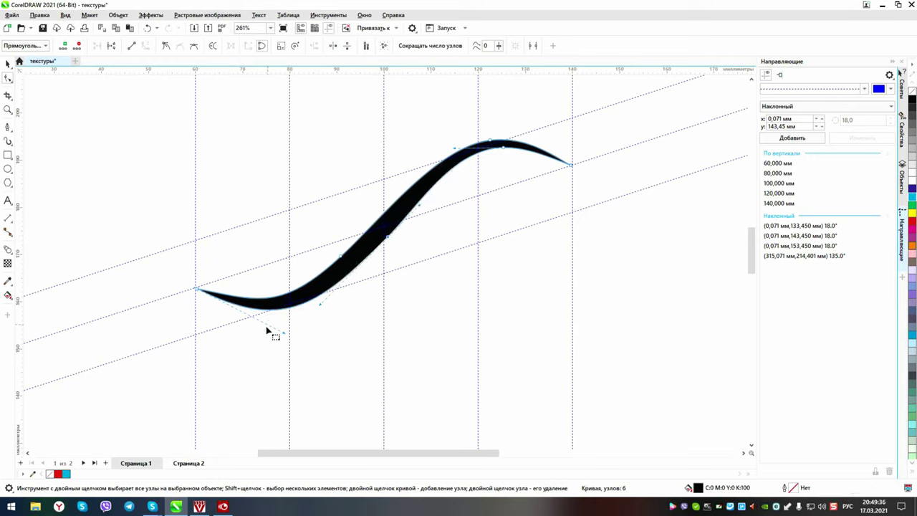
{"action": "left_click_drag", "start_coordinate": [260, 303], "coordinate": [282, 298]}
{"action": "left_click_drag", "start_coordinate": [346, 261], "coordinate": [366, 244]}
{"action": "left_click_drag", "start_coordinate": [439, 145], "coordinate": [442, 148]}
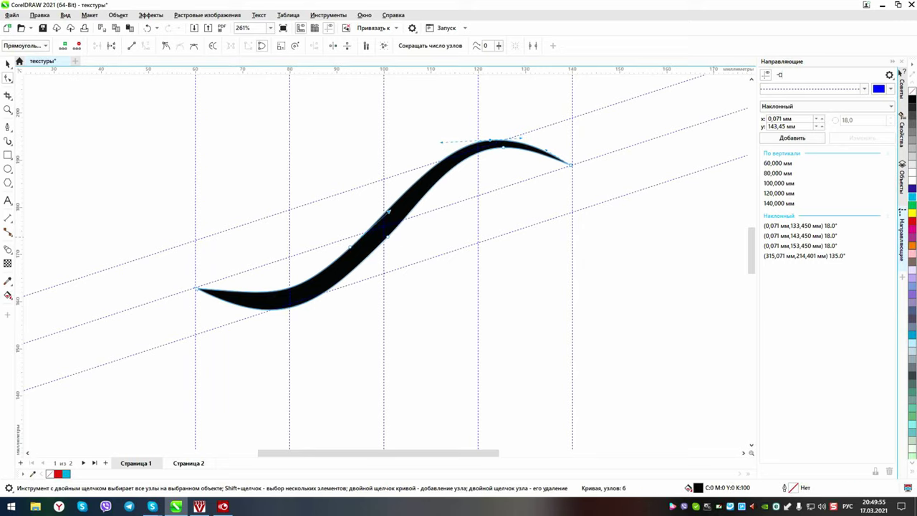
Step: Move the 135° slanted guideline so it passes through the left tip of the wave shape
{"action": "key", "text": "space"}
{"action": "scroll", "coordinate": [384, 262], "scroll_direction": "down", "scroll_amount": 2}
{"action": "scroll", "coordinate": [384, 264], "scroll_direction": "up", "scroll_amount": 3}
{"action": "scroll", "coordinate": [385, 266], "scroll_direction": "down", "scroll_amount": 5}
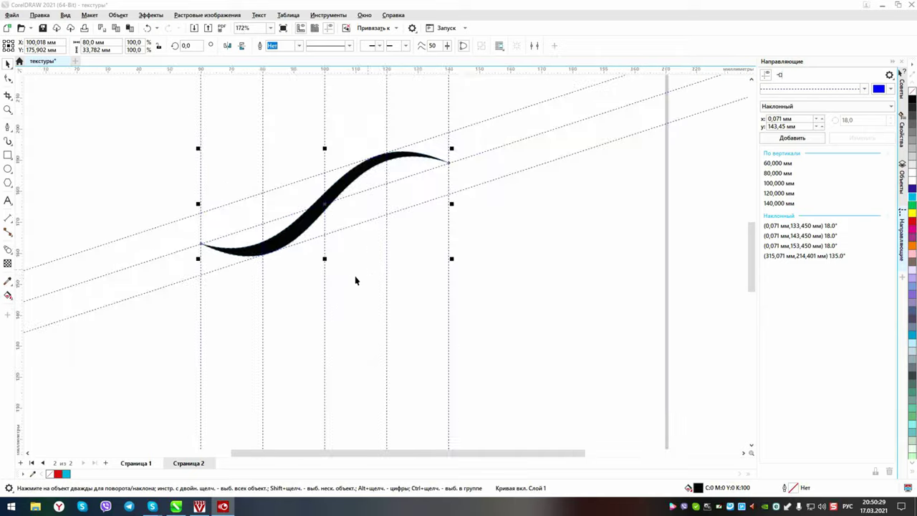
{"action": "left_click_drag", "start_coordinate": [636, 123], "coordinate": [333, 296]}
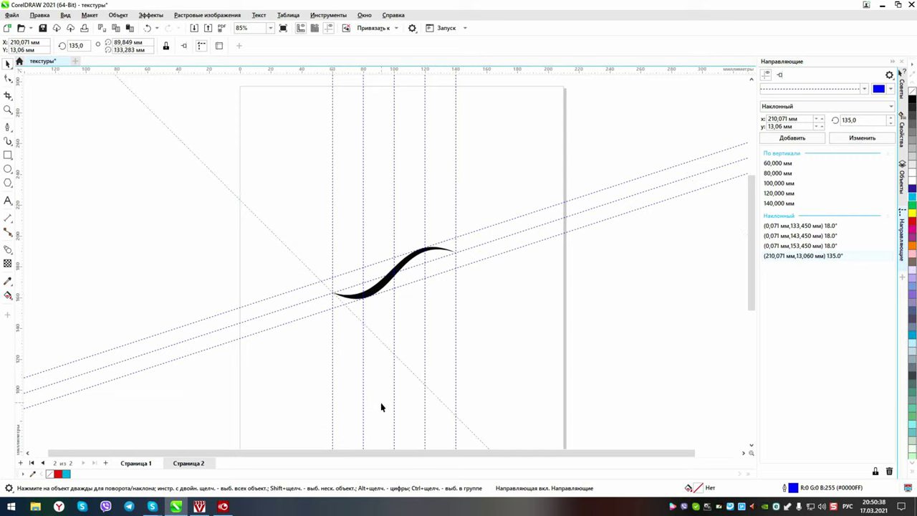
Step: Duplicate the wave shape and move the copy up along the 135° guideline to about x 68.4 mm, y 207.8 mm
{"action": "left_click", "coordinate": [375, 289]}
{"action": "left_click", "coordinate": [115, 27]}
{"action": "left_click", "coordinate": [129, 27]}
{"action": "left_click_drag", "start_coordinate": [387, 275], "coordinate": [343, 234]}
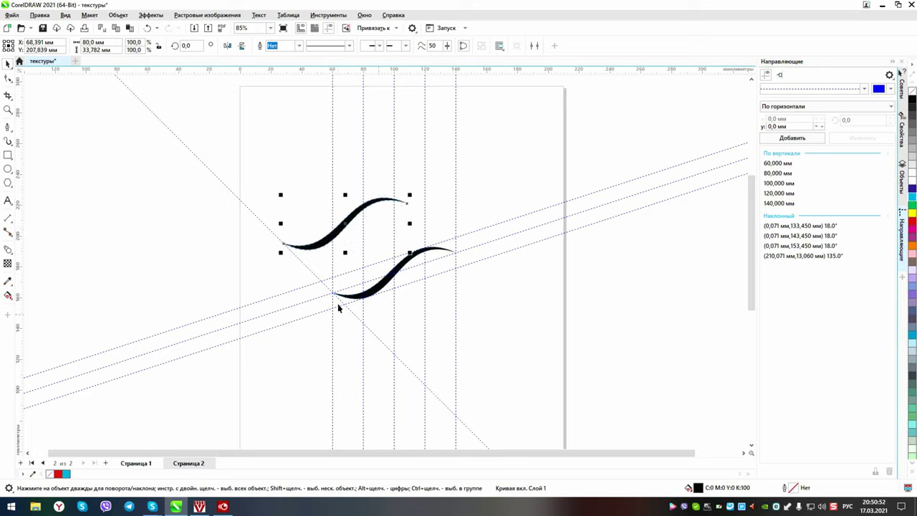
Step: Blend the upper wave shape into the lower one using 5 intermediate steps
{"action": "left_click", "coordinate": [8, 250]}
{"action": "left_click_drag", "start_coordinate": [344, 225], "coordinate": [392, 280]}
{"action": "left_click", "coordinate": [288, 45]}
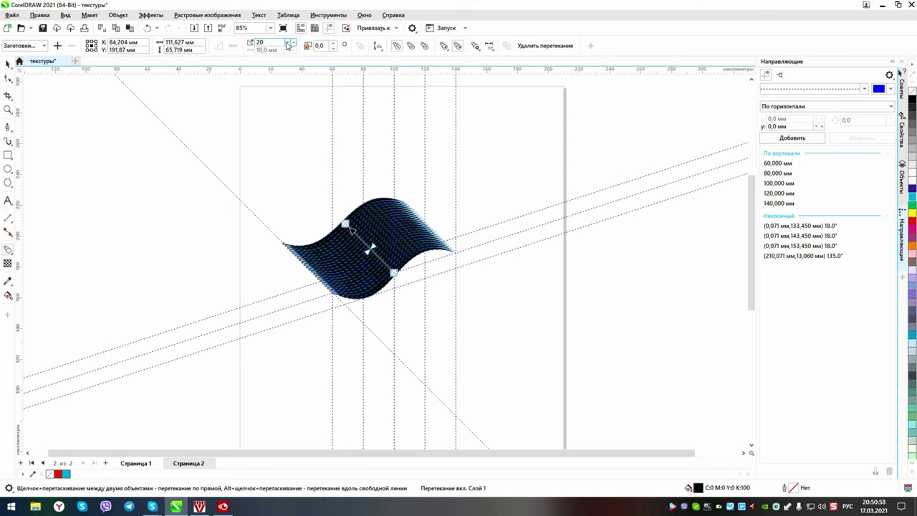
{"action": "type", "text": "5"}
{"action": "key", "text": "Return"}
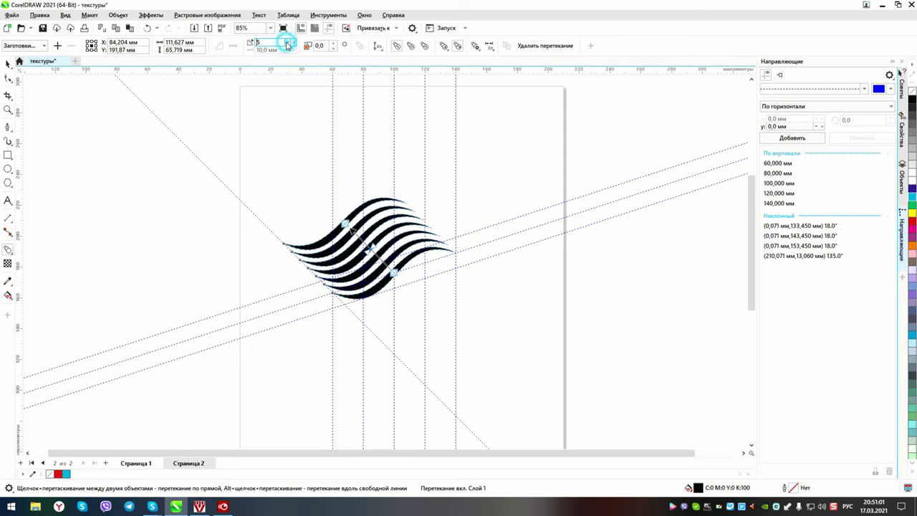
Step: Move the blend's upper control shape closer along the slanted guideline, to about x 71.2 mm, y 204.7 mm
{"action": "left_click", "coordinate": [7, 63]}
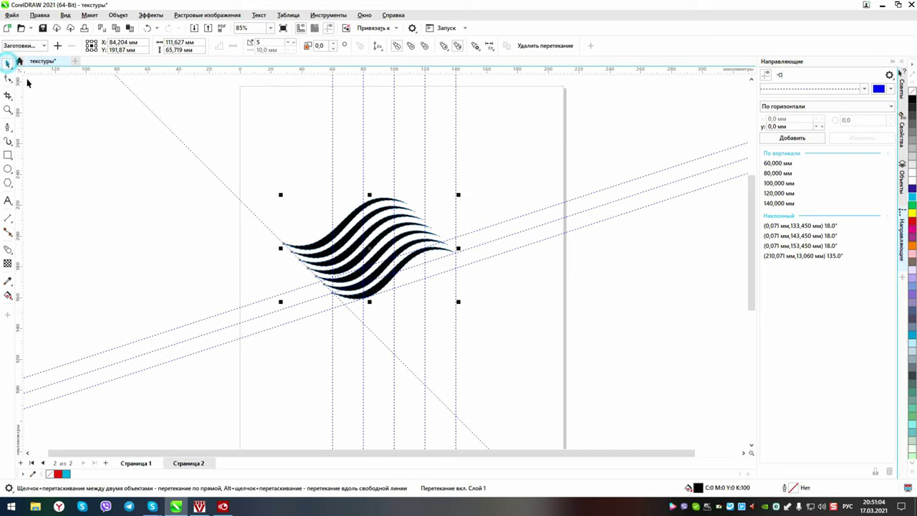
{"action": "left_click", "coordinate": [286, 196]}
{"action": "left_click_drag", "start_coordinate": [343, 231], "coordinate": [386, 262]}
{"action": "scroll", "coordinate": [367, 255], "scroll_direction": "up", "scroll_amount": 1}
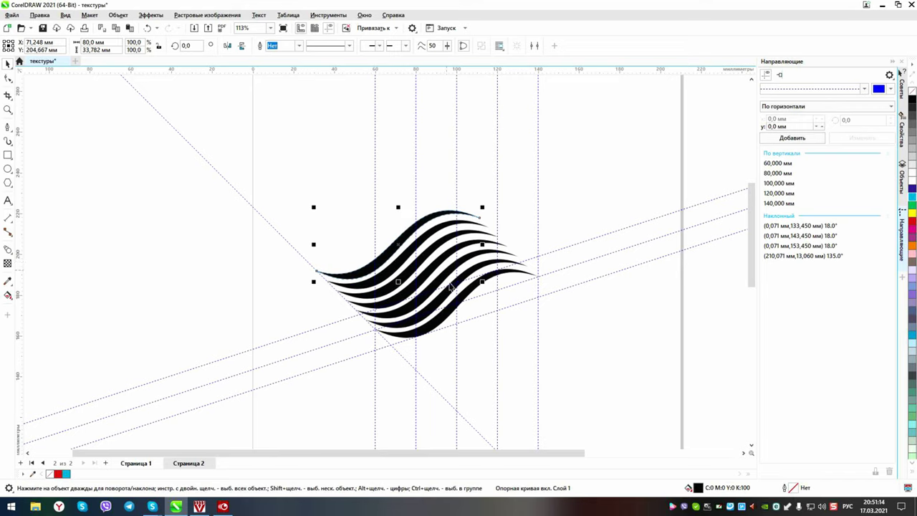
Step: Break the wave blend apart and weld its pieces into a single striped block
{"action": "left_click", "coordinate": [433, 267]}
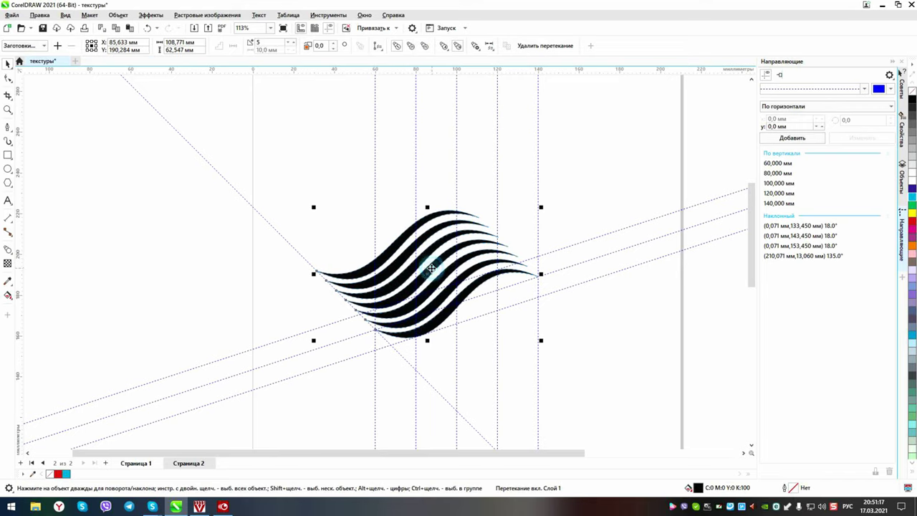
{"action": "left_click", "coordinate": [118, 14]}
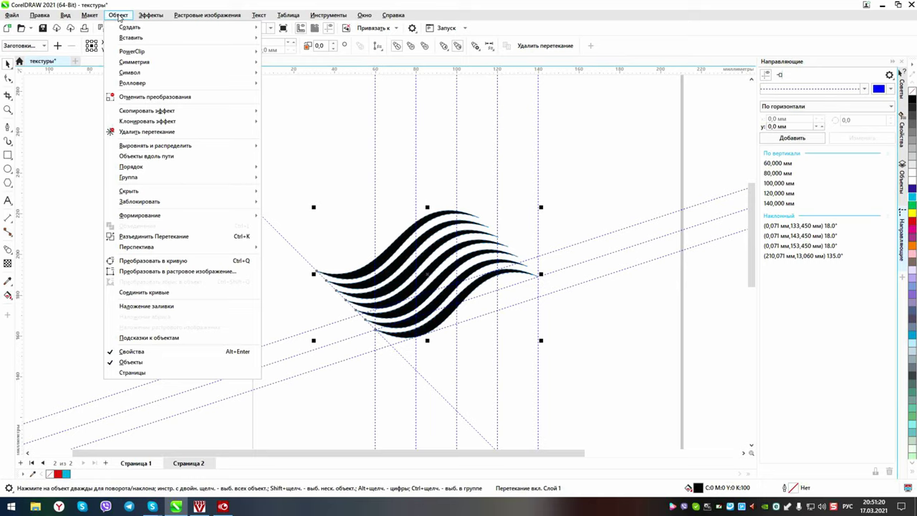
{"action": "left_click", "coordinate": [141, 238]}
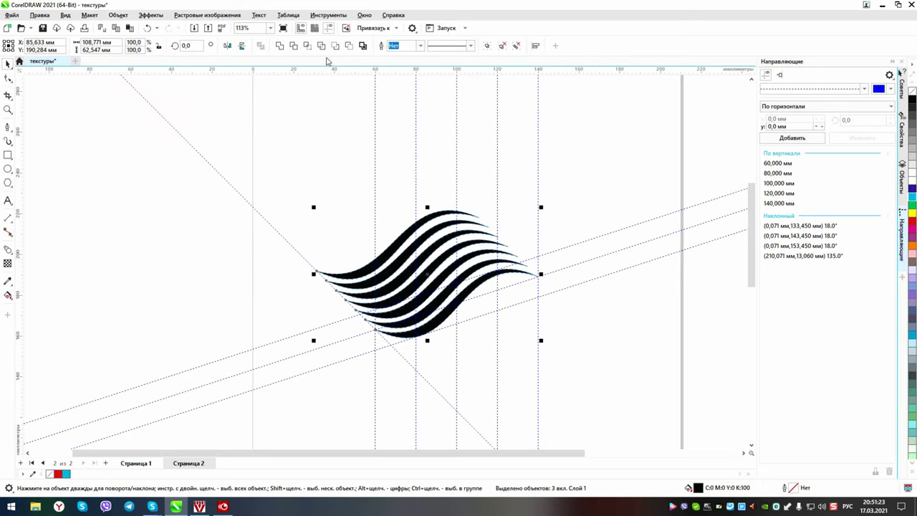
{"action": "left_click", "coordinate": [280, 46]}
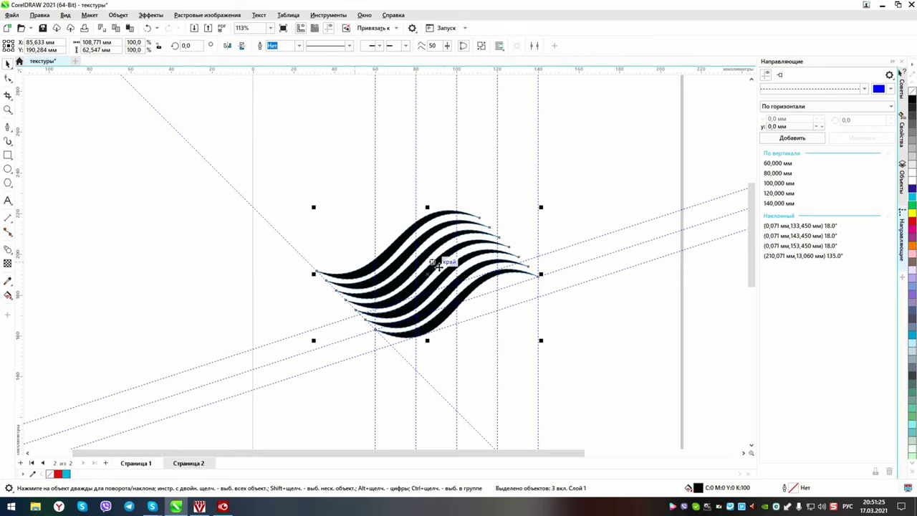
Step: Paste a copy of the striped block, mirror it horizontally and fit it against the original's upper-right side at about x 140.3 mm, y 222.2 mm
{"action": "left_click", "coordinate": [129, 28]}
{"action": "left_click", "coordinate": [227, 45]}
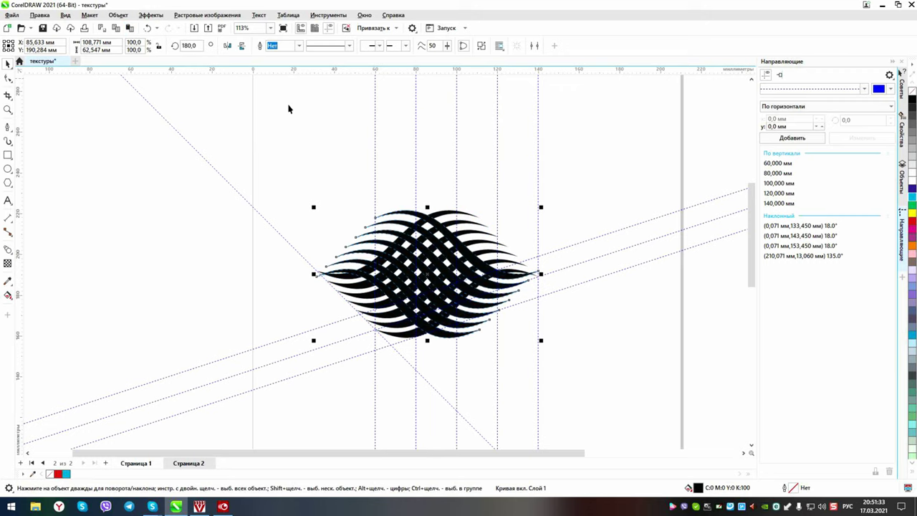
{"action": "left_click_drag", "start_coordinate": [419, 262], "coordinate": [533, 201]}
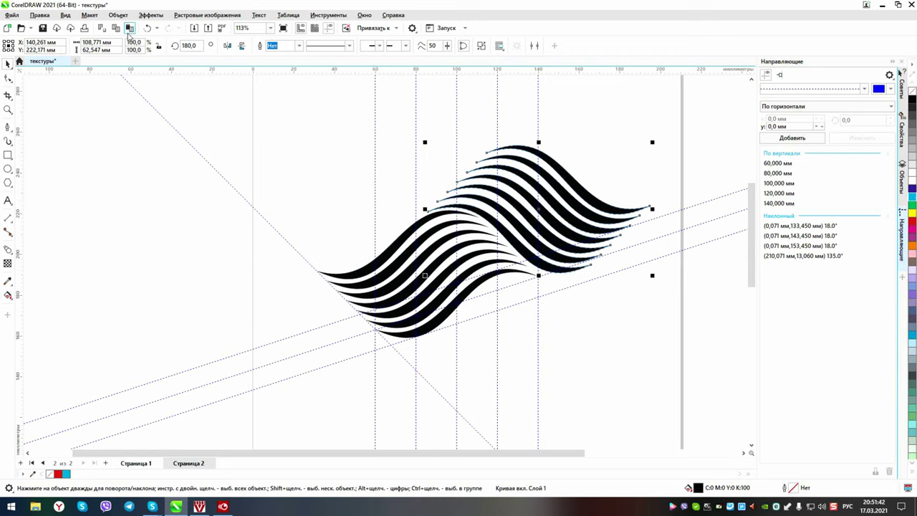
Step: Move the original striped block straight up, paste a copy in its former place, and hide all guidelines
{"action": "left_click", "coordinate": [424, 230]}
{"action": "left_click_drag", "start_coordinate": [423, 236], "coordinate": [424, 113]}
{"action": "left_click", "coordinate": [129, 27]}
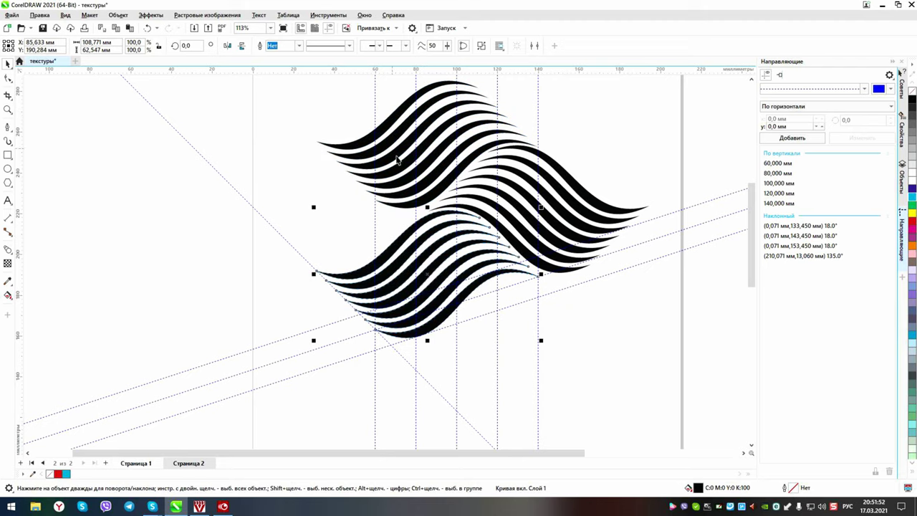
{"action": "left_click_drag", "start_coordinate": [416, 251], "coordinate": [441, 262]}
{"action": "left_click", "coordinate": [766, 77]}
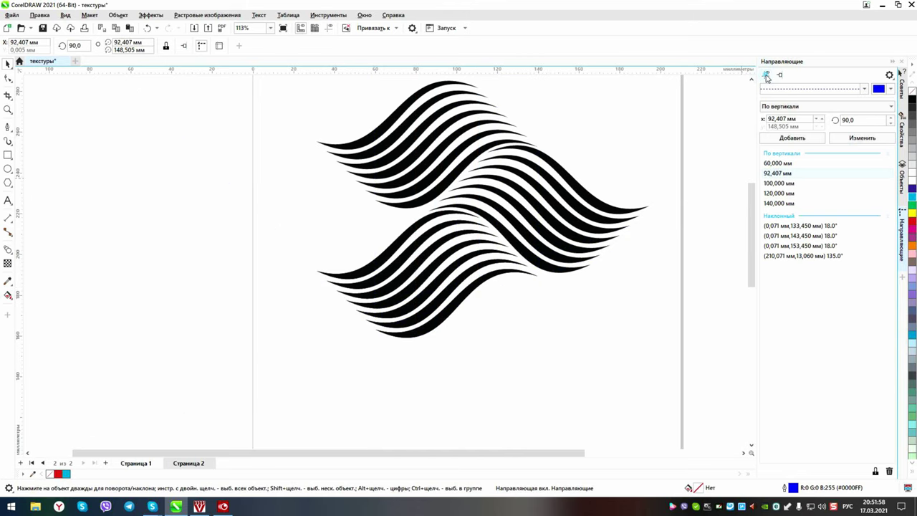
Step: Place a copy of the mirrored block on the left side of the arrangement, at about x 28.2 mm, y 222.6 mm
{"action": "left_click", "coordinate": [433, 271]}
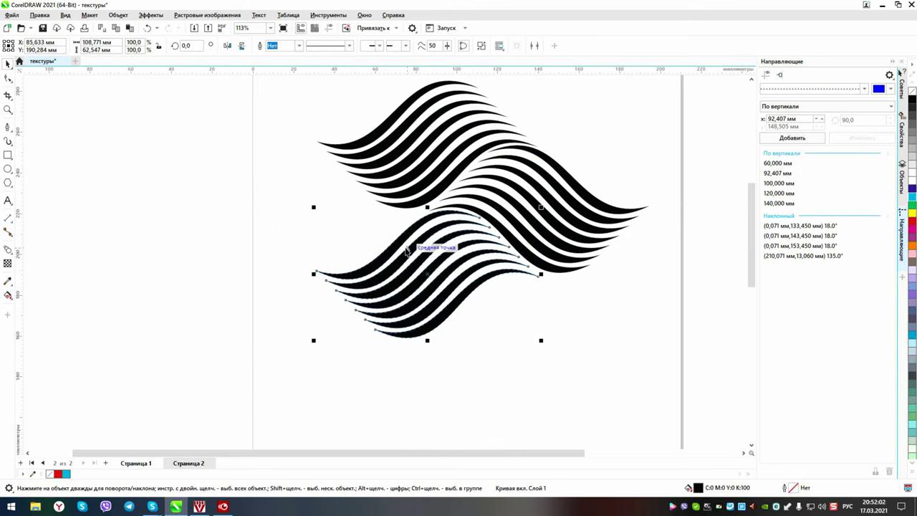
{"action": "left_click", "coordinate": [510, 215]}
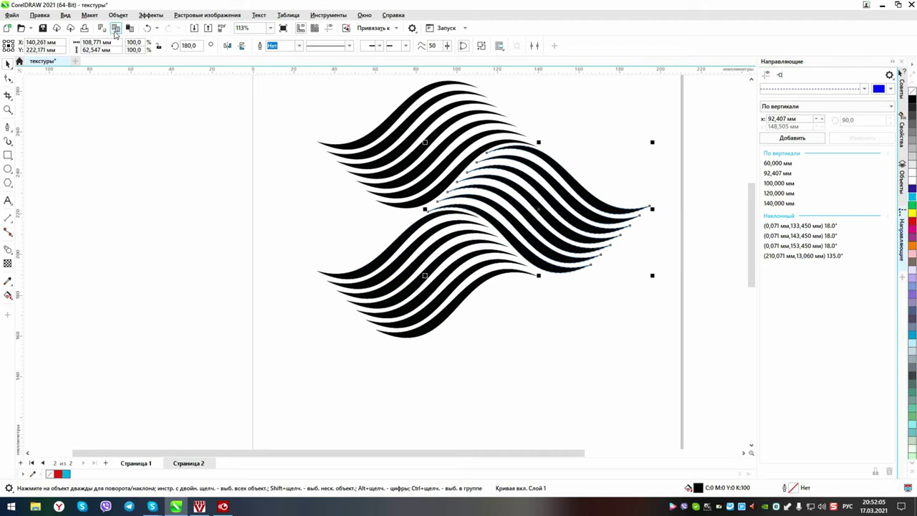
{"action": "left_click_drag", "start_coordinate": [526, 180], "coordinate": [294, 193]}
{"action": "scroll", "coordinate": [410, 254], "scroll_direction": "down", "scroll_amount": 1}
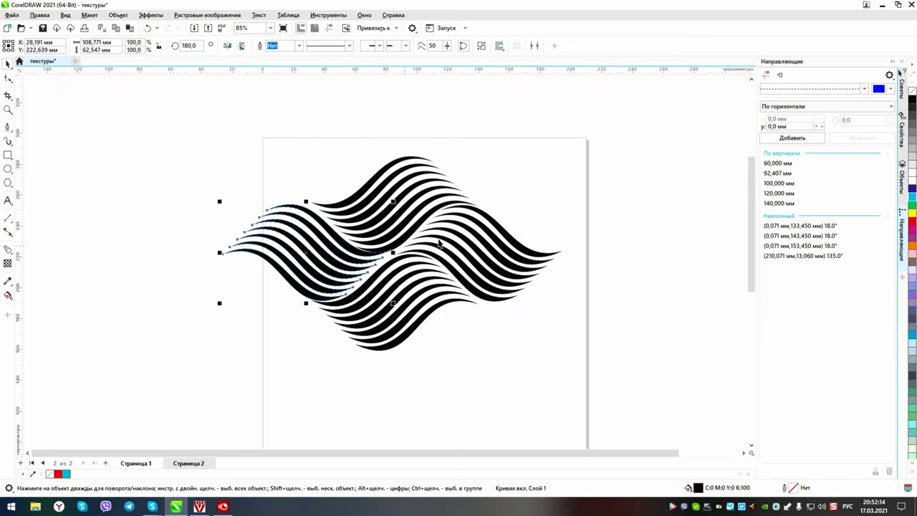
Step: Select all wave blocks and place a duplicate of the set diagonally down to the right, at about x 195.6 mm, y 156.8 mm
{"action": "left_click_drag", "start_coordinate": [623, 146], "coordinate": [253, 224]}
{"action": "left_click_drag", "start_coordinate": [186, 363], "coordinate": [186, 362]}
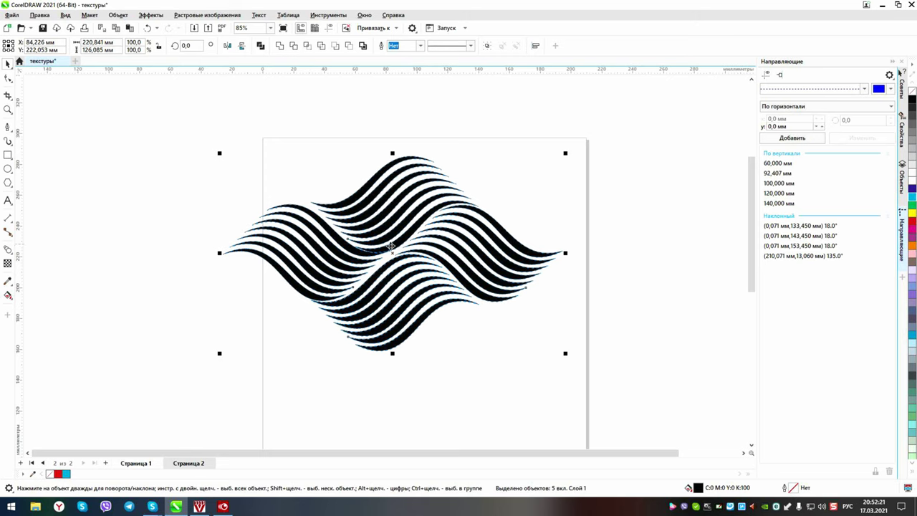
{"action": "left_click_drag", "start_coordinate": [390, 253], "coordinate": [565, 357]}
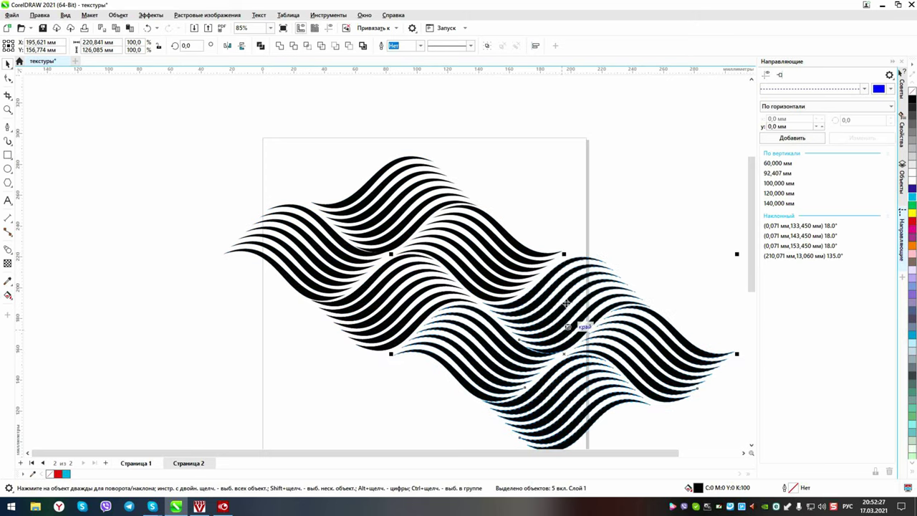
Step: Select the whole enlarged pattern and place a duplicate diagonally down to the left, at about x 29.9 mm, y 124.3 mm
{"action": "scroll", "coordinate": [384, 264], "scroll_direction": "down", "scroll_amount": 1}
{"action": "left_click_drag", "start_coordinate": [123, 142], "coordinate": [543, 430]}
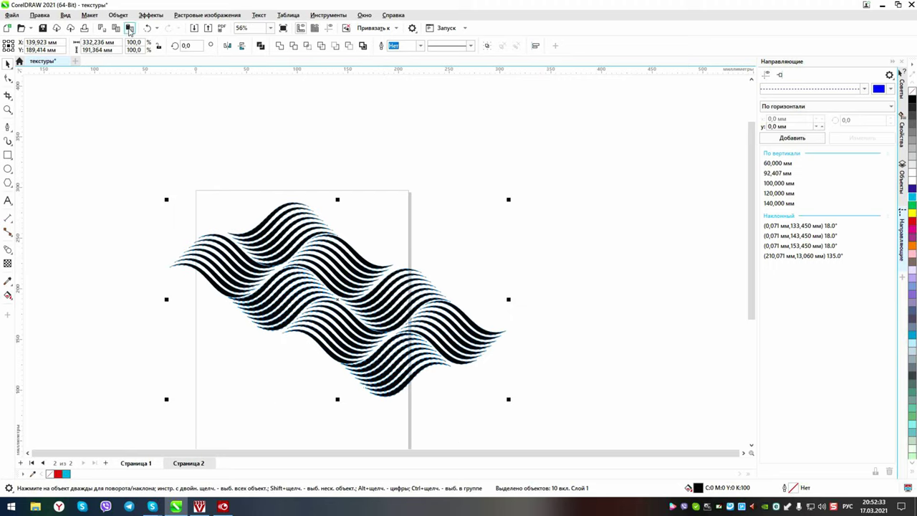
{"action": "left_click_drag", "start_coordinate": [335, 300], "coordinate": [262, 368]}
{"action": "scroll", "coordinate": [388, 267], "scroll_direction": "down", "scroll_amount": 2}
{"action": "scroll", "coordinate": [391, 265], "scroll_direction": "up", "scroll_amount": 2}
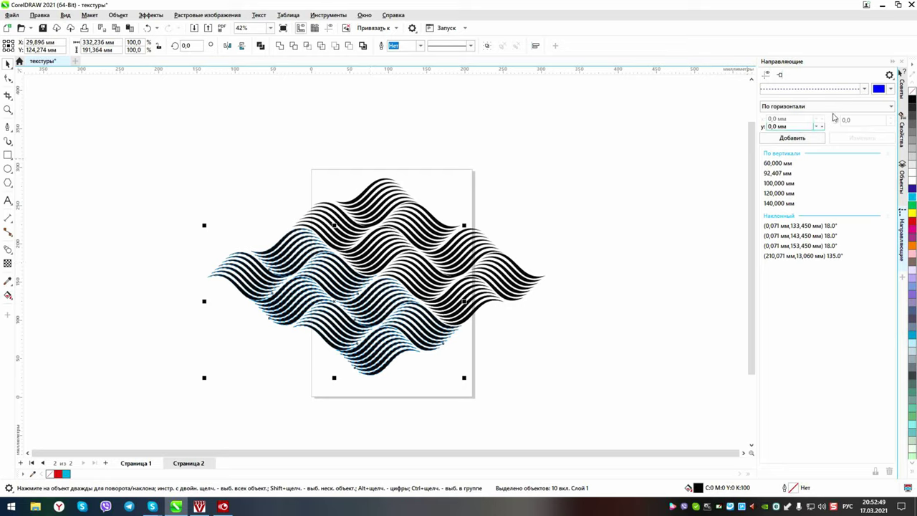
Step: Select all blocks of the wave pattern and weld them into one curve
{"action": "left_click_drag", "start_coordinate": [156, 120], "coordinate": [639, 406]}
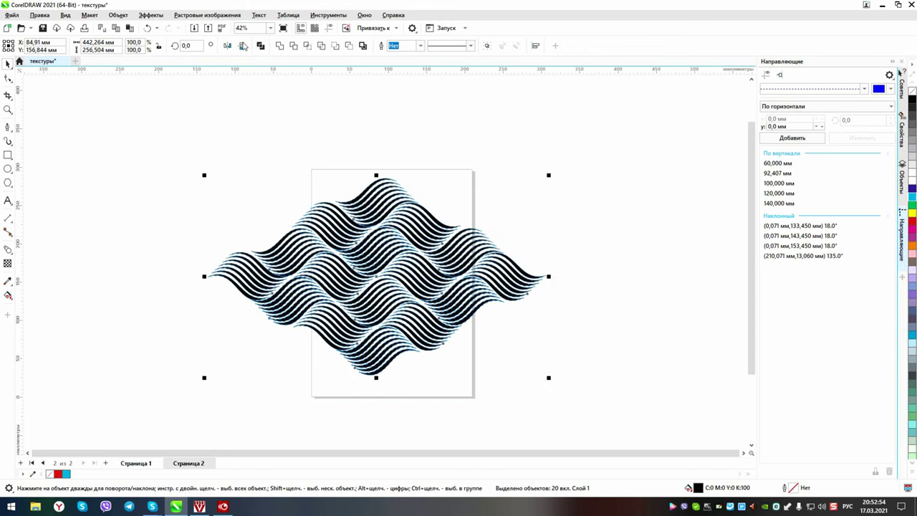
{"action": "left_click", "coordinate": [119, 14]}
{"action": "left_click", "coordinate": [377, 107]}
{"action": "left_click_drag", "start_coordinate": [108, 96], "coordinate": [618, 388]}
{"action": "left_click", "coordinate": [279, 47]}
Step: Draw a rectangle about 158 × 139 mm over the middle of the wave pattern and intersect it with the pattern
{"action": "left_click", "coordinate": [8, 155]}
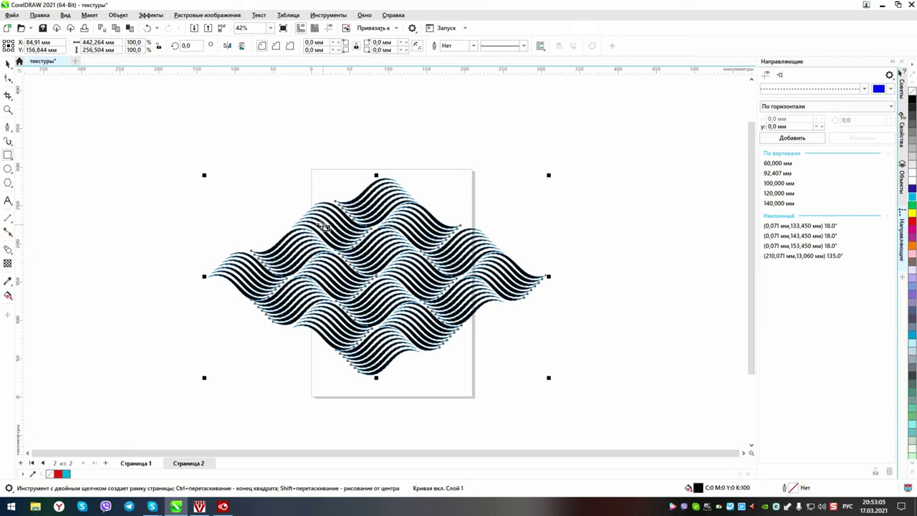
{"action": "left_click_drag", "start_coordinate": [318, 219], "coordinate": [443, 327]}
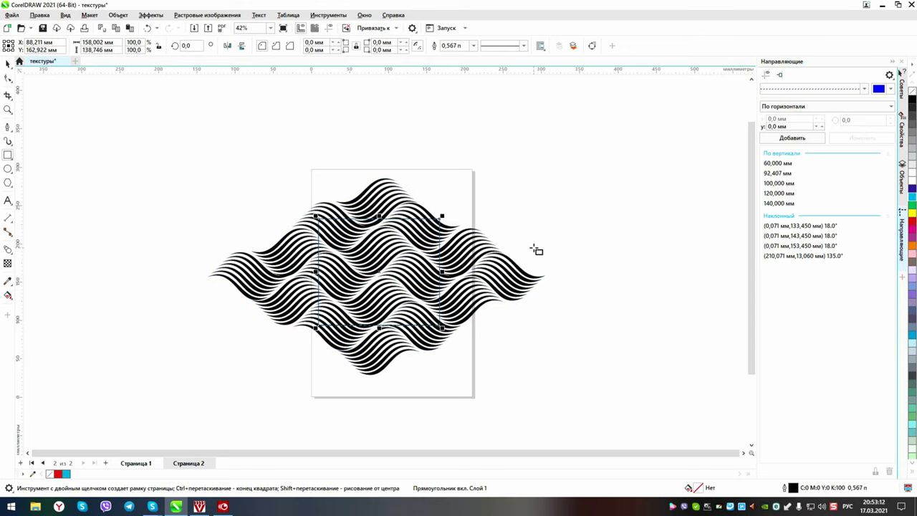
{"action": "left_click", "coordinate": [8, 63]}
{"action": "left_click_drag", "start_coordinate": [148, 106], "coordinate": [583, 385]}
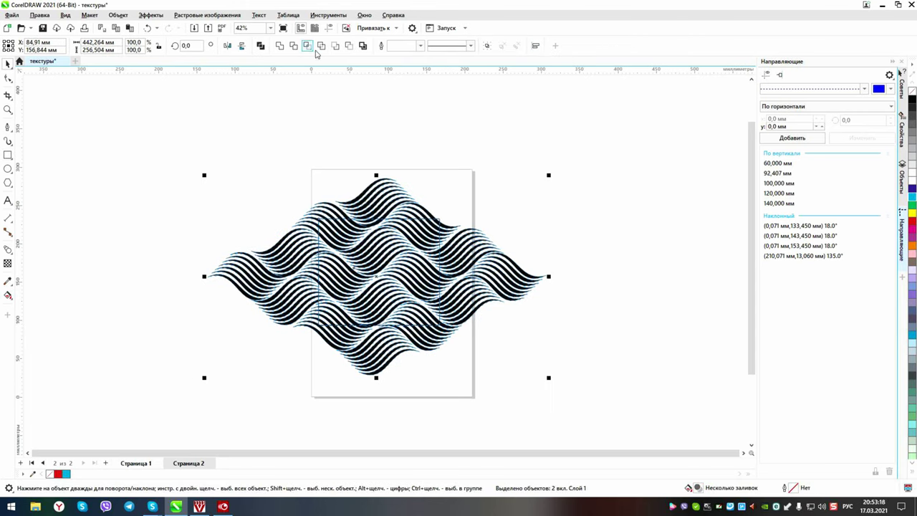
{"action": "left_click", "coordinate": [307, 45]}
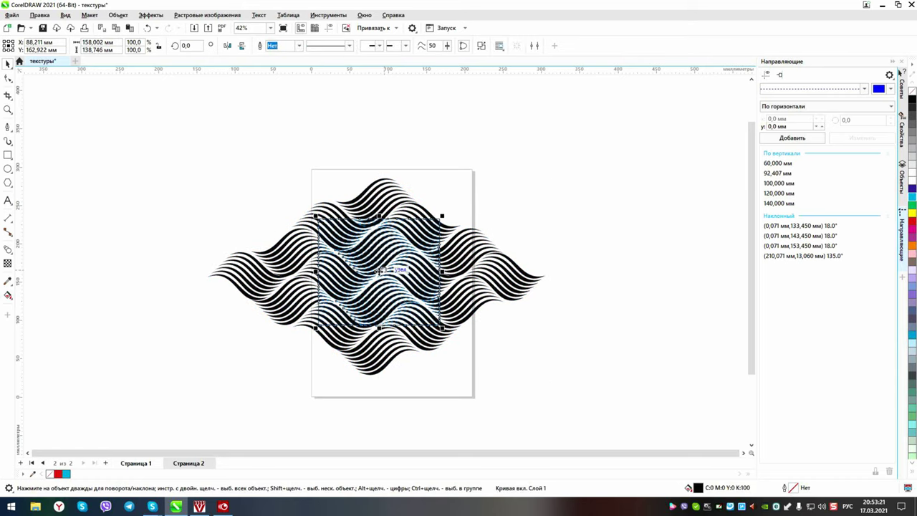
{"action": "key", "text": "Escape"}
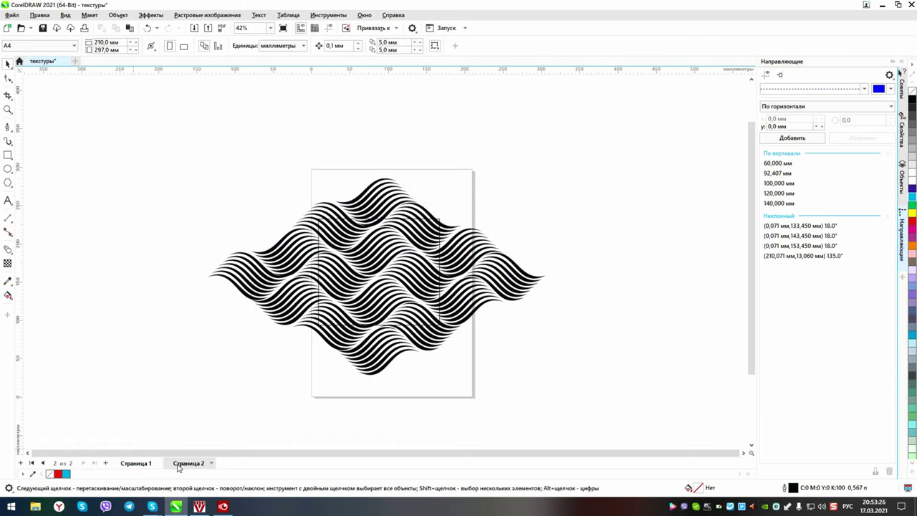
Step: Add a third page, paste the intersected wave piece there and move it to about x 105.8 mm, y 166.3 mm
{"action": "left_click", "coordinate": [105, 463]}
{"action": "left_click", "coordinate": [130, 27]}
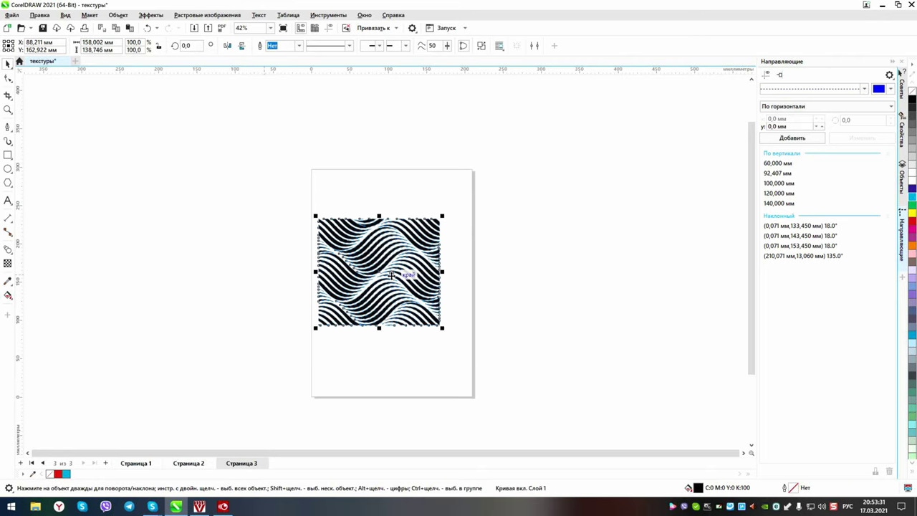
{"action": "scroll", "coordinate": [406, 272], "scroll_direction": "up", "scroll_amount": 2}
{"action": "left_click_drag", "start_coordinate": [387, 261], "coordinate": [404, 259]}
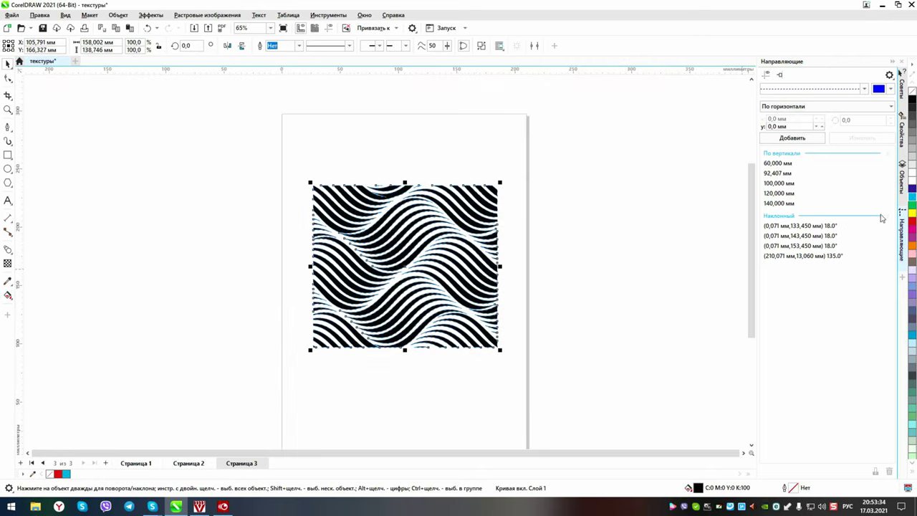
Step: Try a red fill on the pasted wave piece and replace it with cyan, C100 M0 Y0 K0
{"action": "left_click", "coordinate": [911, 225]}
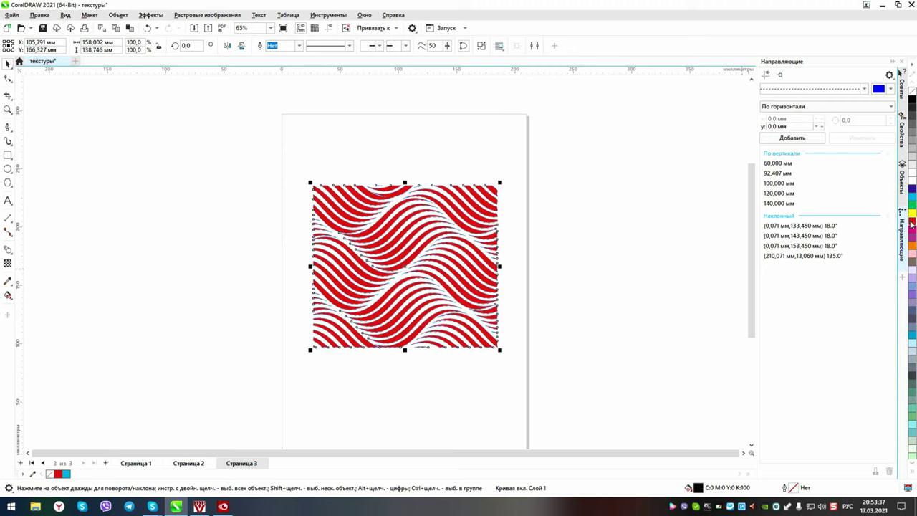
{"action": "left_click", "coordinate": [912, 191]}
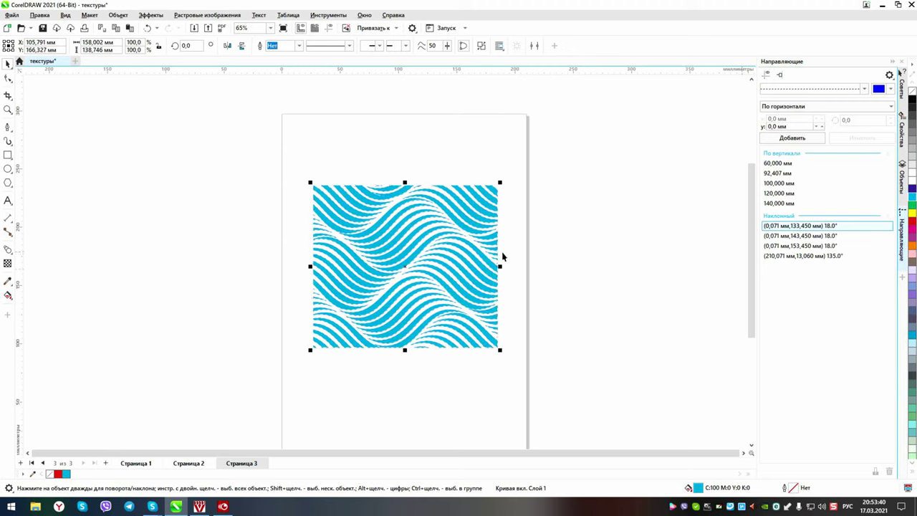
{"action": "left_click", "coordinate": [598, 232]}
{"action": "scroll", "coordinate": [385, 264], "scroll_direction": "up", "scroll_amount": 2}
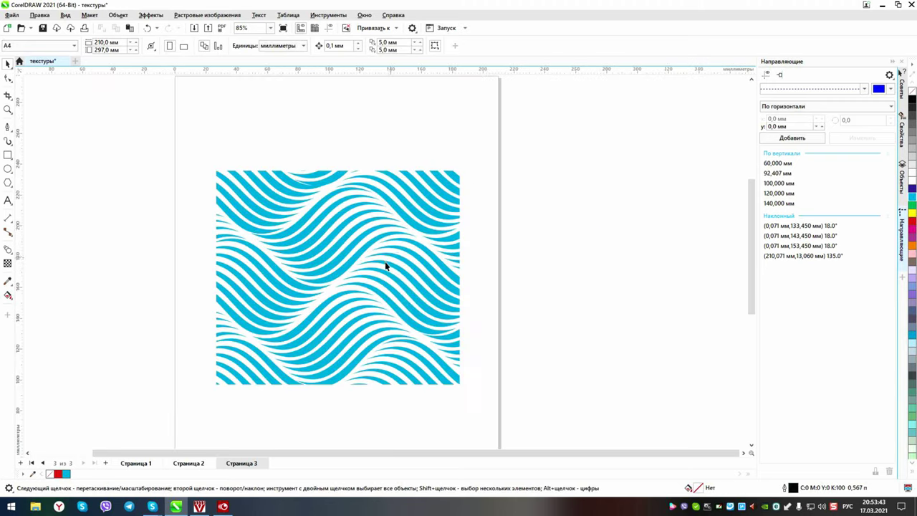
{"action": "scroll", "coordinate": [385, 265], "scroll_direction": "down", "scroll_amount": 1}
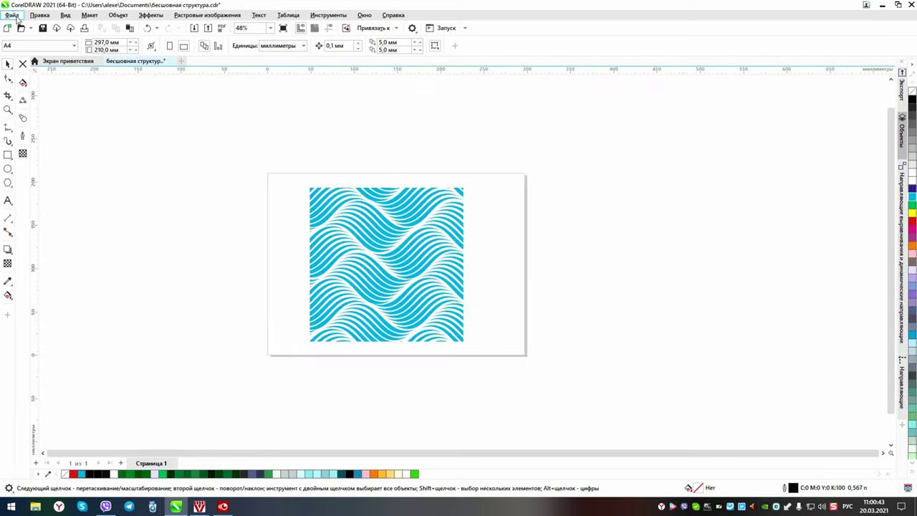
Step: Start a multiple-file export and add Страница 1 to the export list as JPG
{"action": "left_click", "coordinate": [12, 15]}
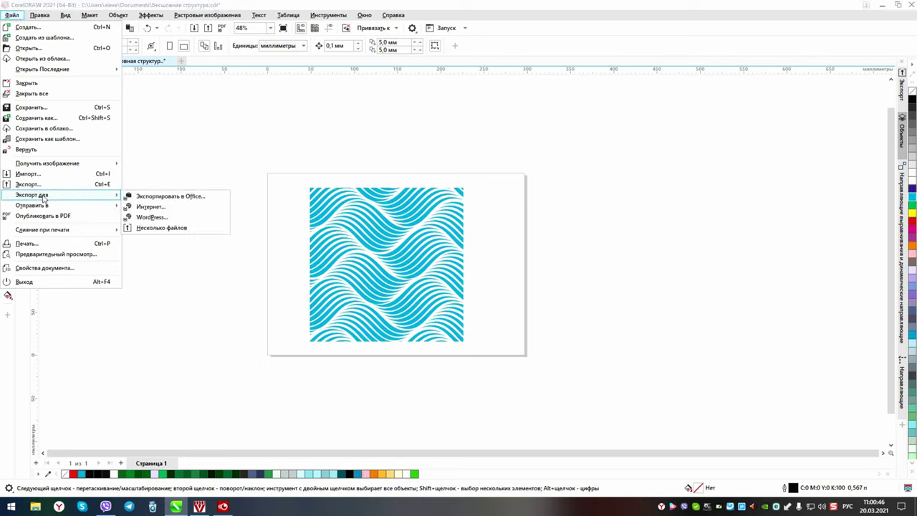
{"action": "mouse_move", "coordinate": [48, 196]}
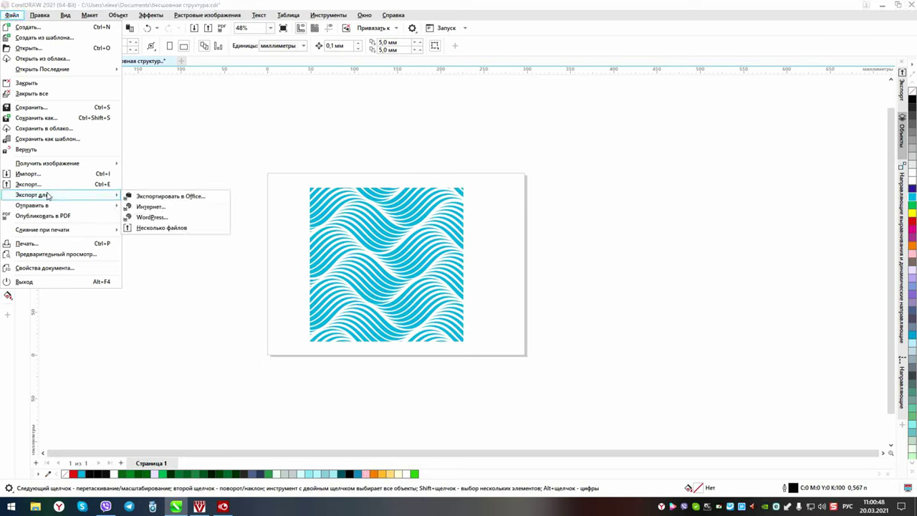
{"action": "left_click", "coordinate": [142, 228]}
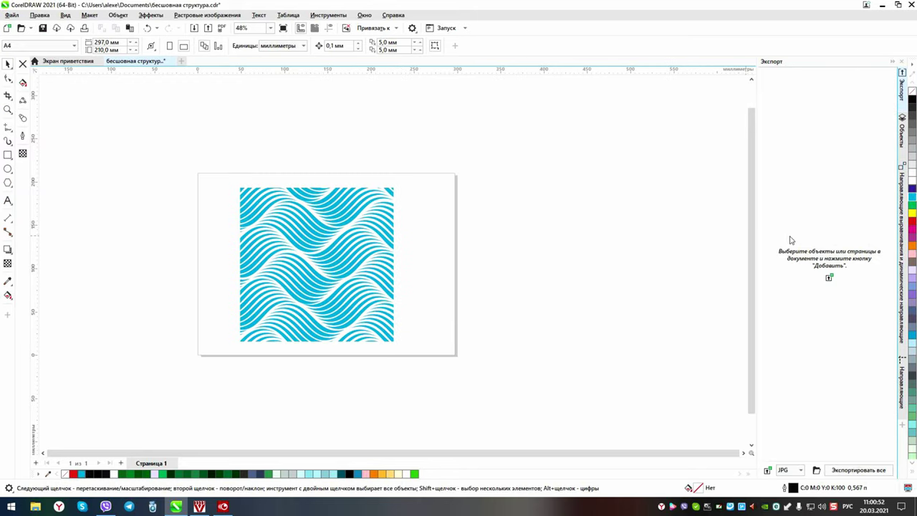
{"action": "left_click", "coordinate": [829, 278]}
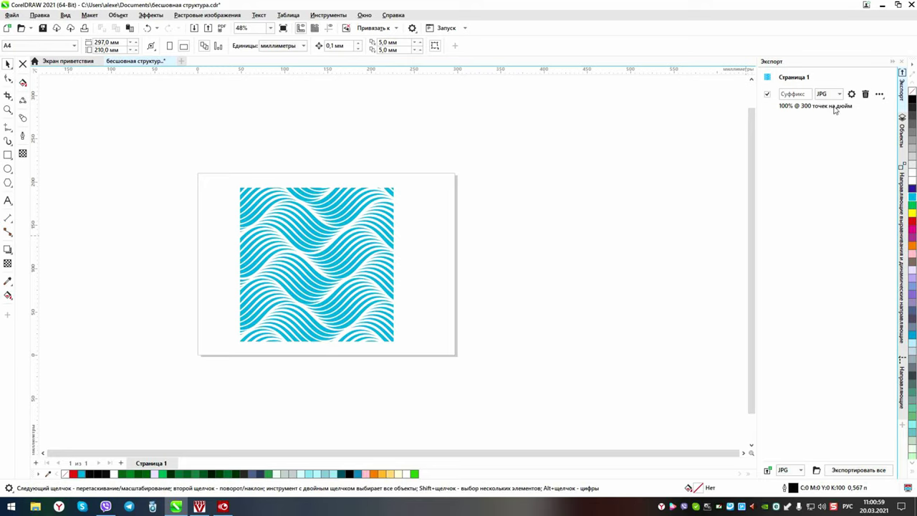
Step: Duplicate the JPG export entry of Страница 1 and set the copy's format to PNG
{"action": "left_click", "coordinate": [882, 100]}
{"action": "left_click", "coordinate": [882, 100]}
{"action": "left_click", "coordinate": [882, 99]}
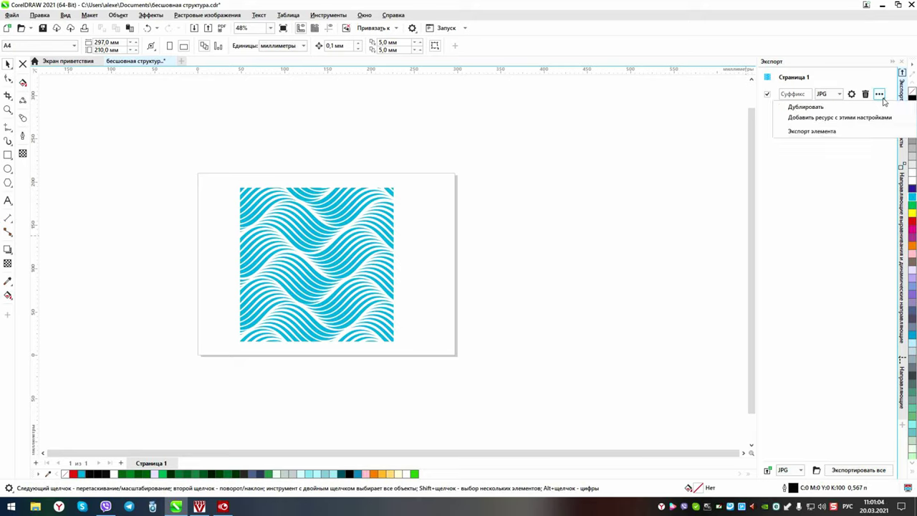
{"action": "left_click", "coordinate": [804, 108]}
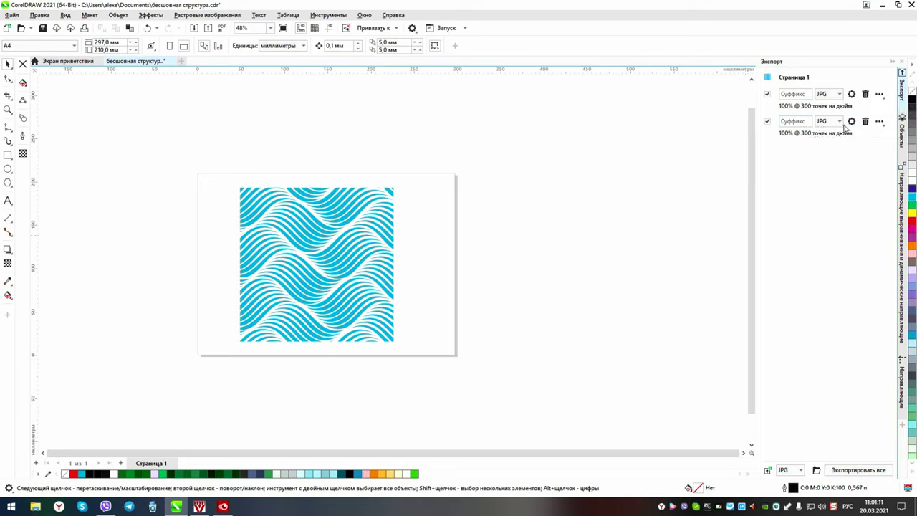
{"action": "left_click", "coordinate": [840, 122]}
{"action": "left_click", "coordinate": [829, 147]}
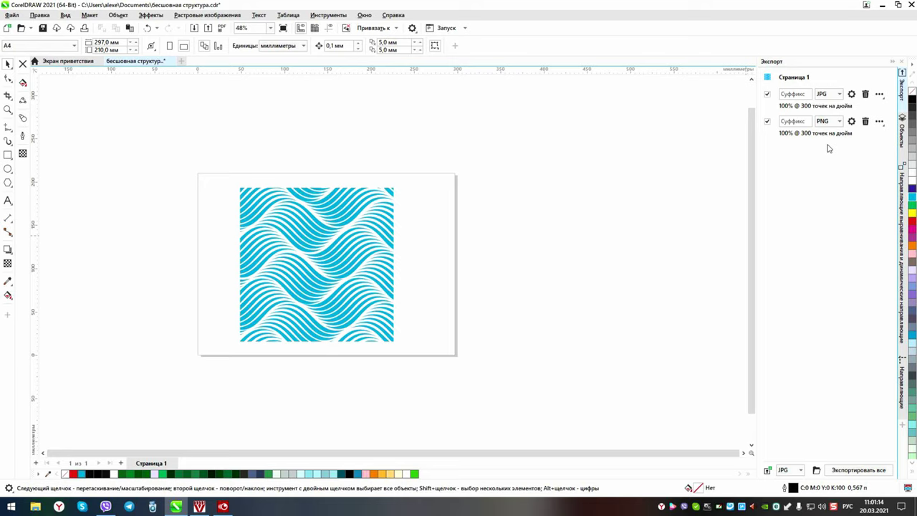
Step: Add another export entry with the PNG entry's settings and set its format to PDF
{"action": "left_click", "coordinate": [881, 121]}
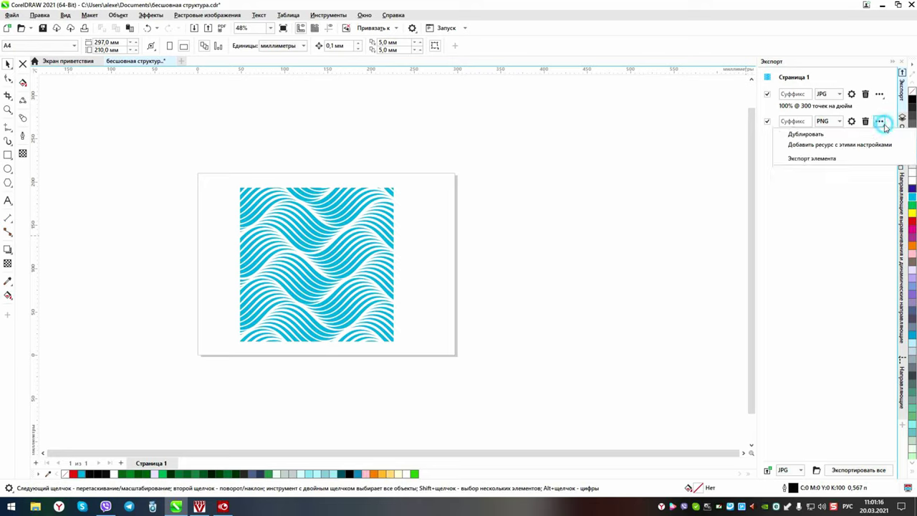
{"action": "left_click", "coordinate": [816, 145]}
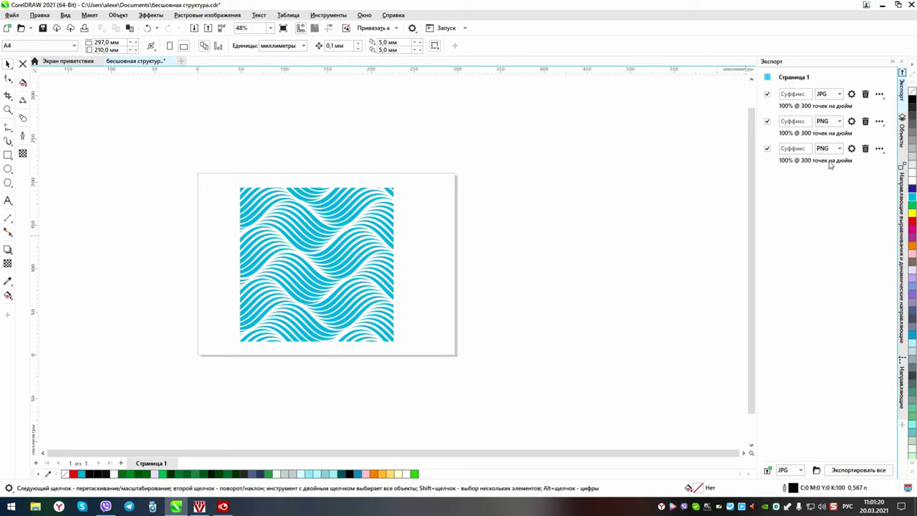
{"action": "left_click", "coordinate": [840, 149]}
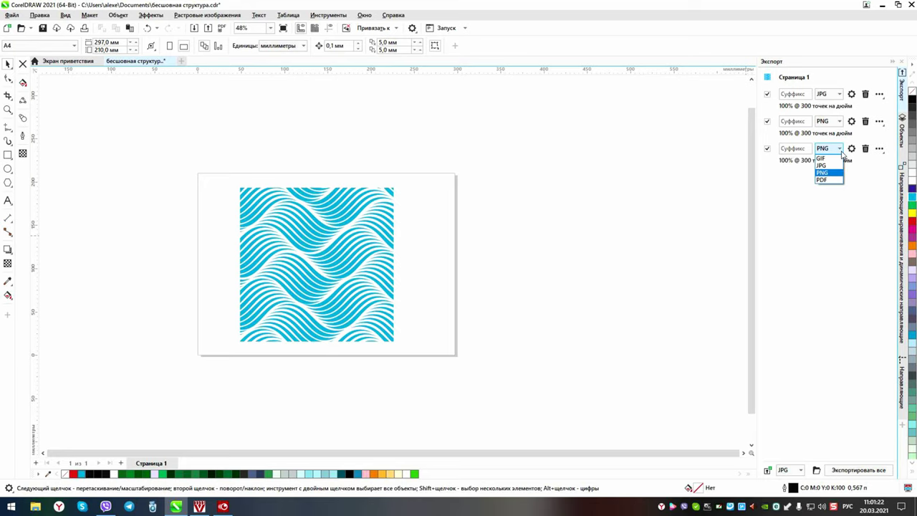
{"action": "left_click", "coordinate": [824, 167]}
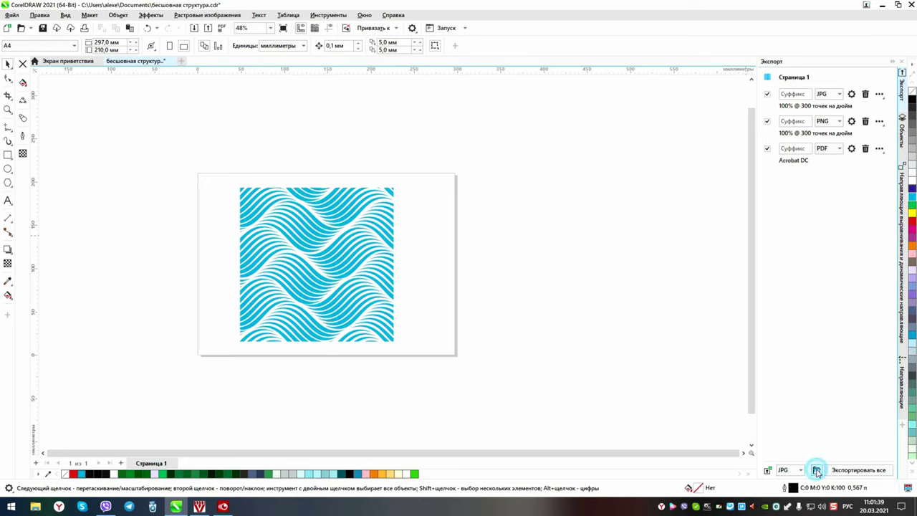
Step: Choose the desktop folder Новая папка as the export destination and export all the listed files
{"action": "left_click", "coordinate": [816, 469]}
{"action": "left_click", "coordinate": [526, 198]}
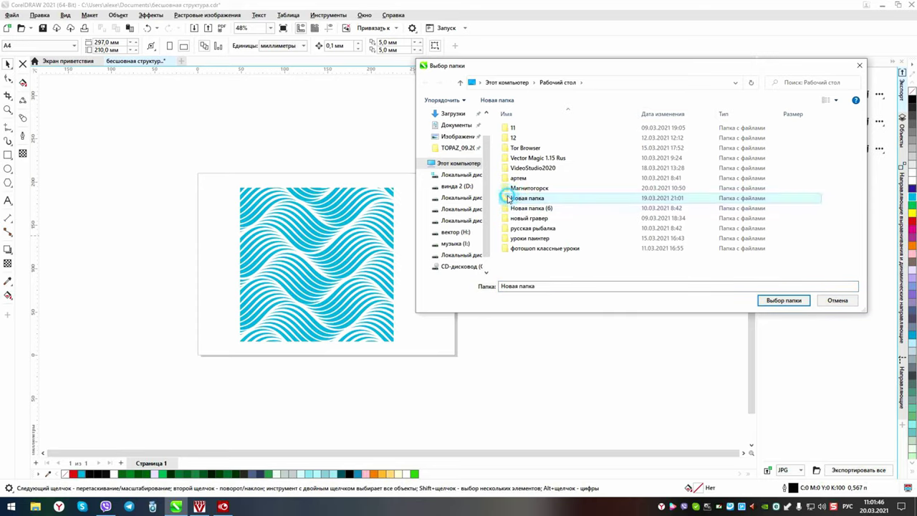
{"action": "double_click", "coordinate": [507, 199]}
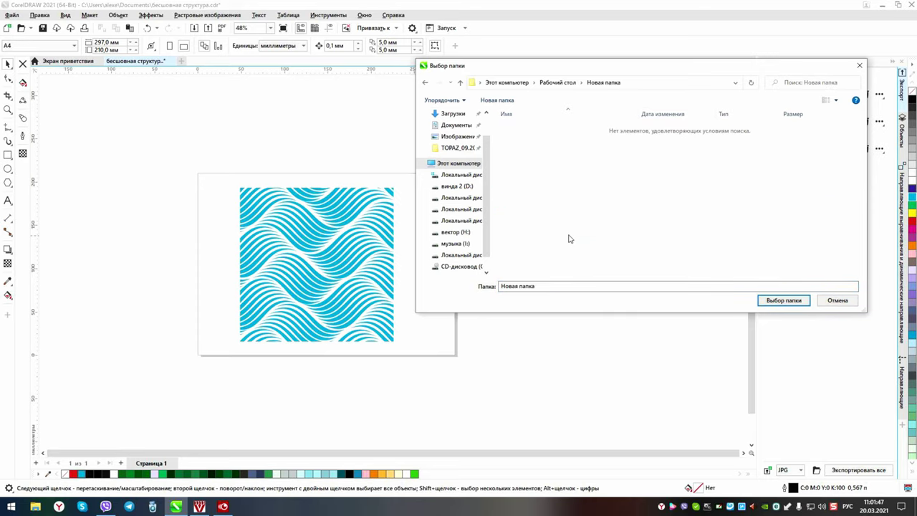
{"action": "left_click", "coordinate": [784, 300]}
{"action": "left_click", "coordinate": [858, 470]}
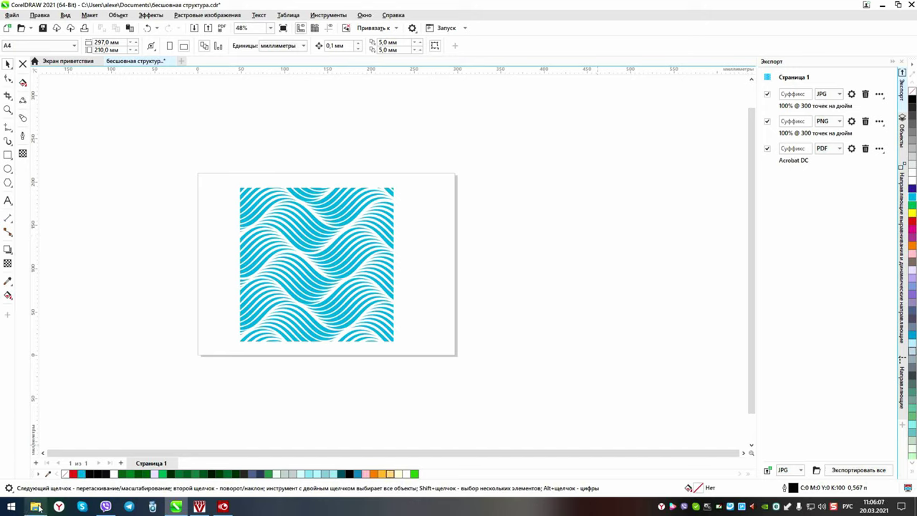
Step: Switch to File Explorer and check the file properties of the two exported Страница 1 images in Новая папка
{"action": "left_click", "coordinate": [34, 506]}
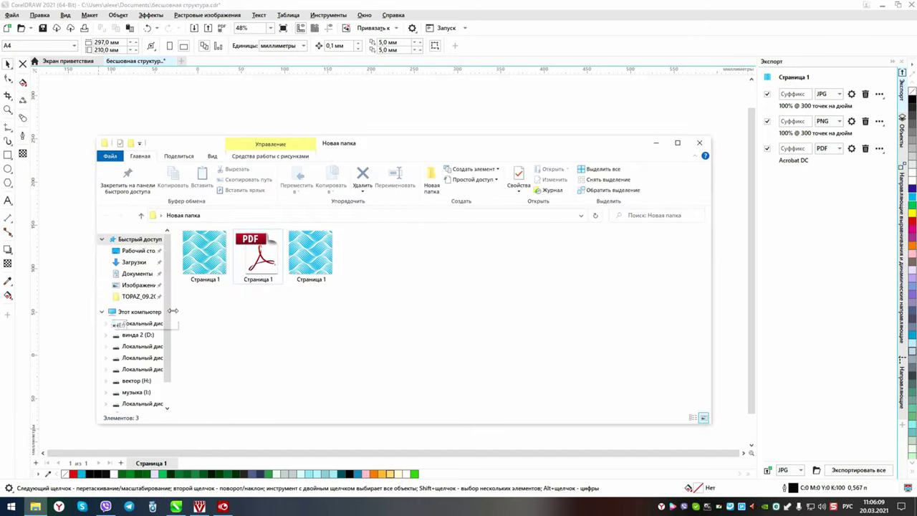
{"action": "right_click", "coordinate": [206, 265]}
{"action": "left_click", "coordinate": [29, 489]}
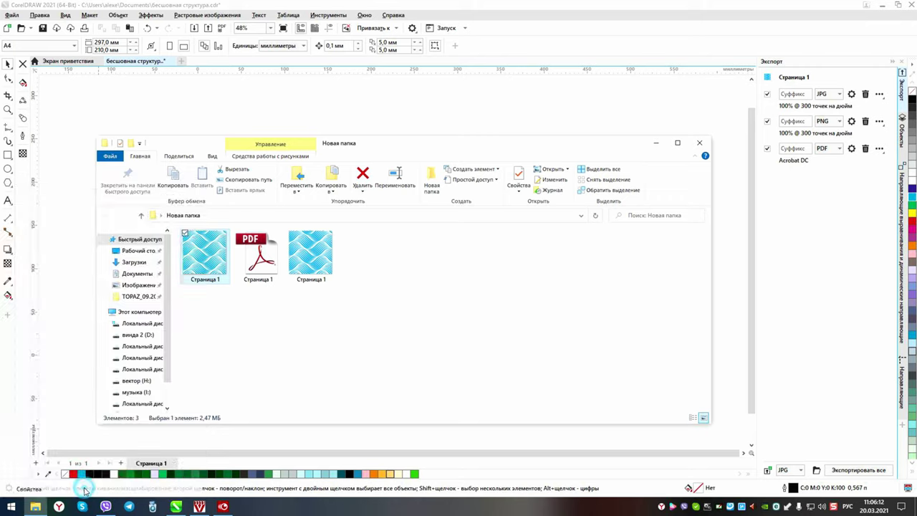
{"action": "left_click", "coordinate": [379, 256]}
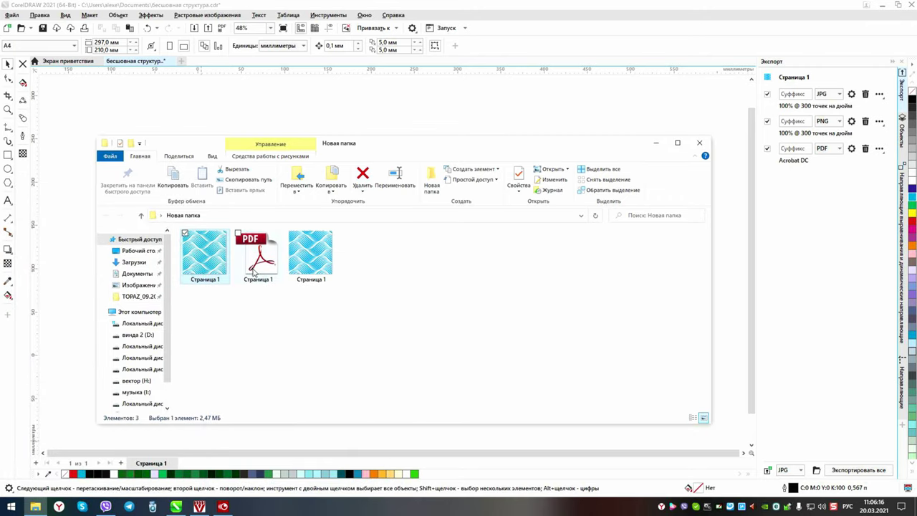
{"action": "right_click", "coordinate": [310, 254]}
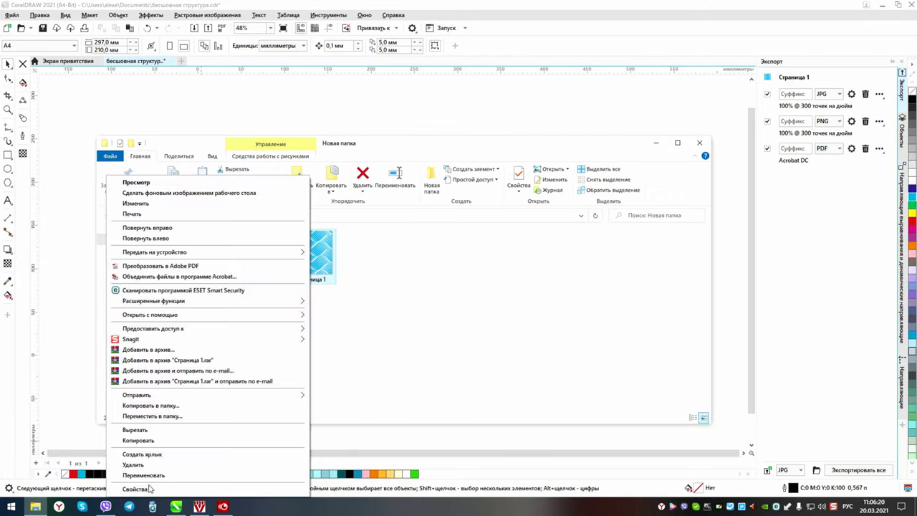
{"action": "left_click", "coordinate": [154, 489]}
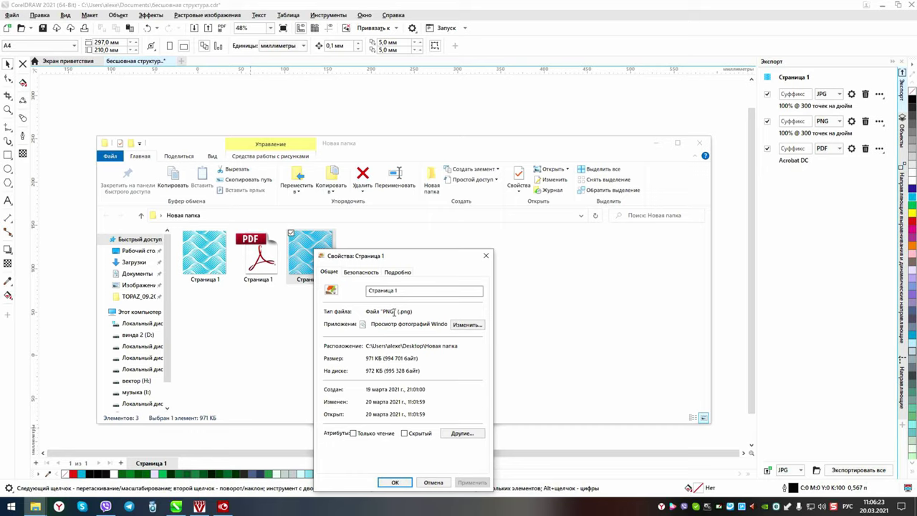
{"action": "left_click_drag", "start_coordinate": [456, 258], "coordinate": [485, 207]}
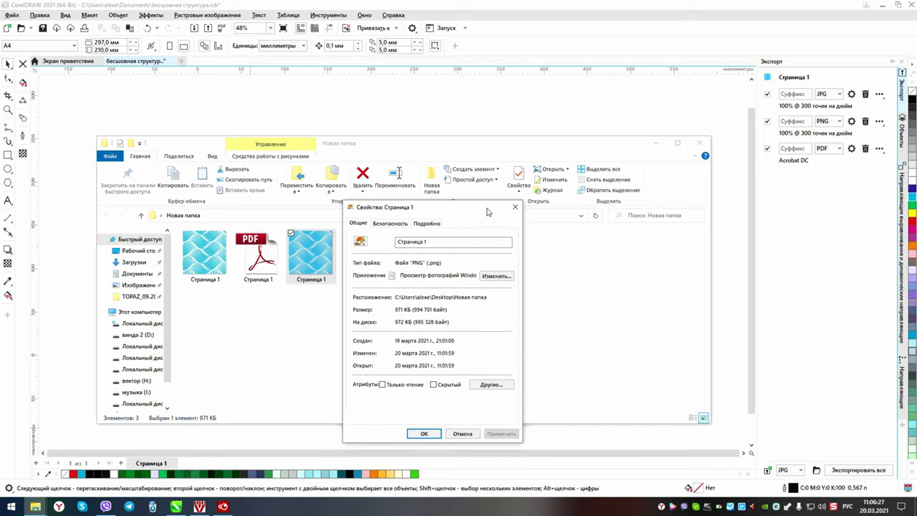
{"action": "left_click", "coordinate": [424, 429]}
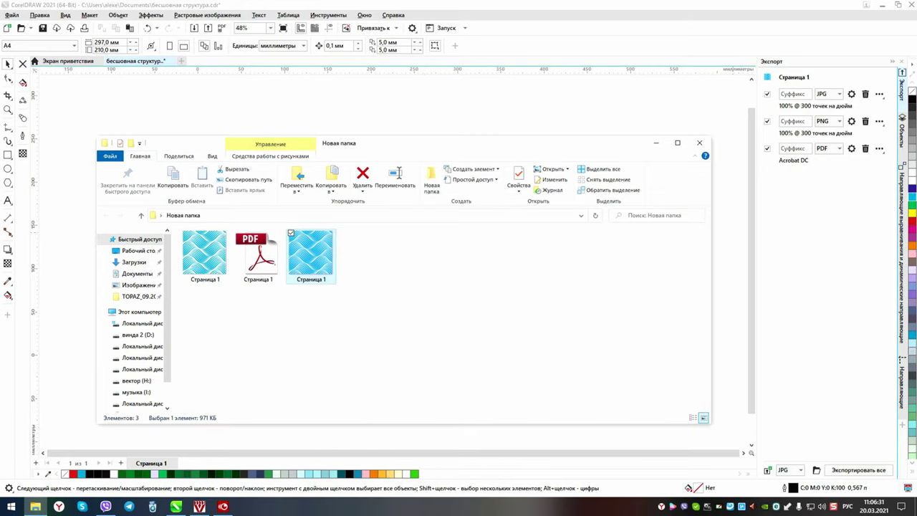